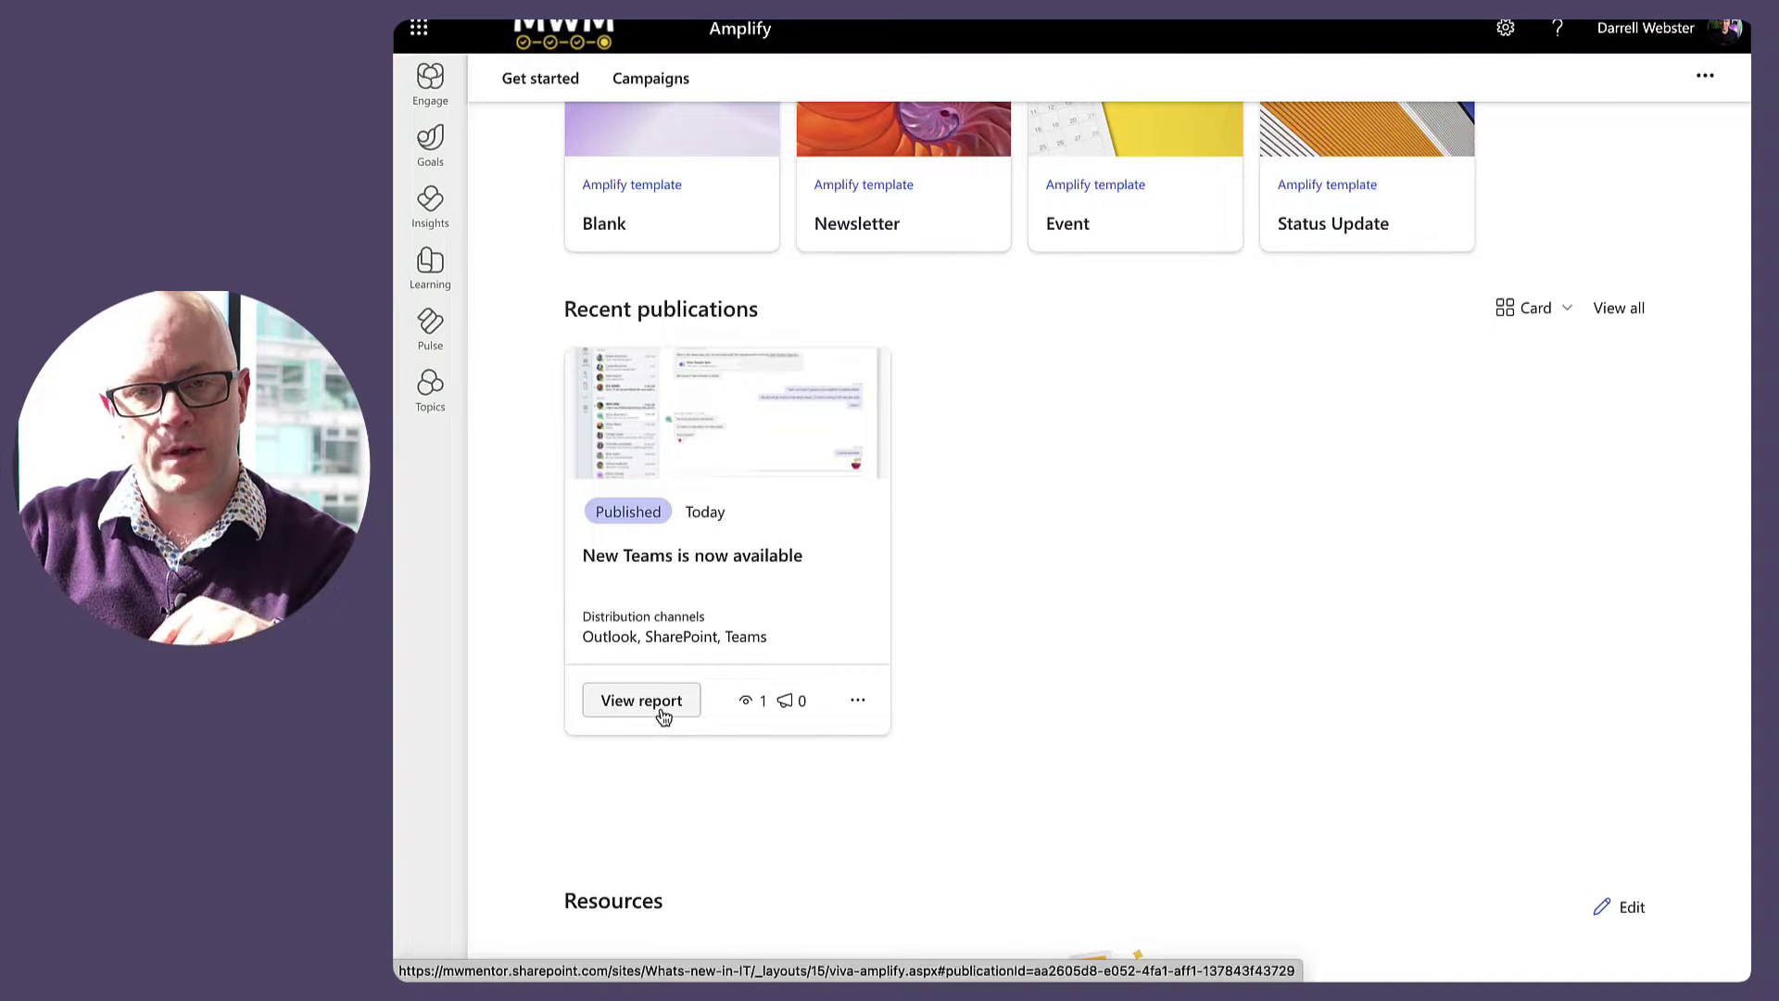
# Scroll back to the top of the 'Whats new in IT' campaign page
pyautogui.scroll(7, 1443, 473)
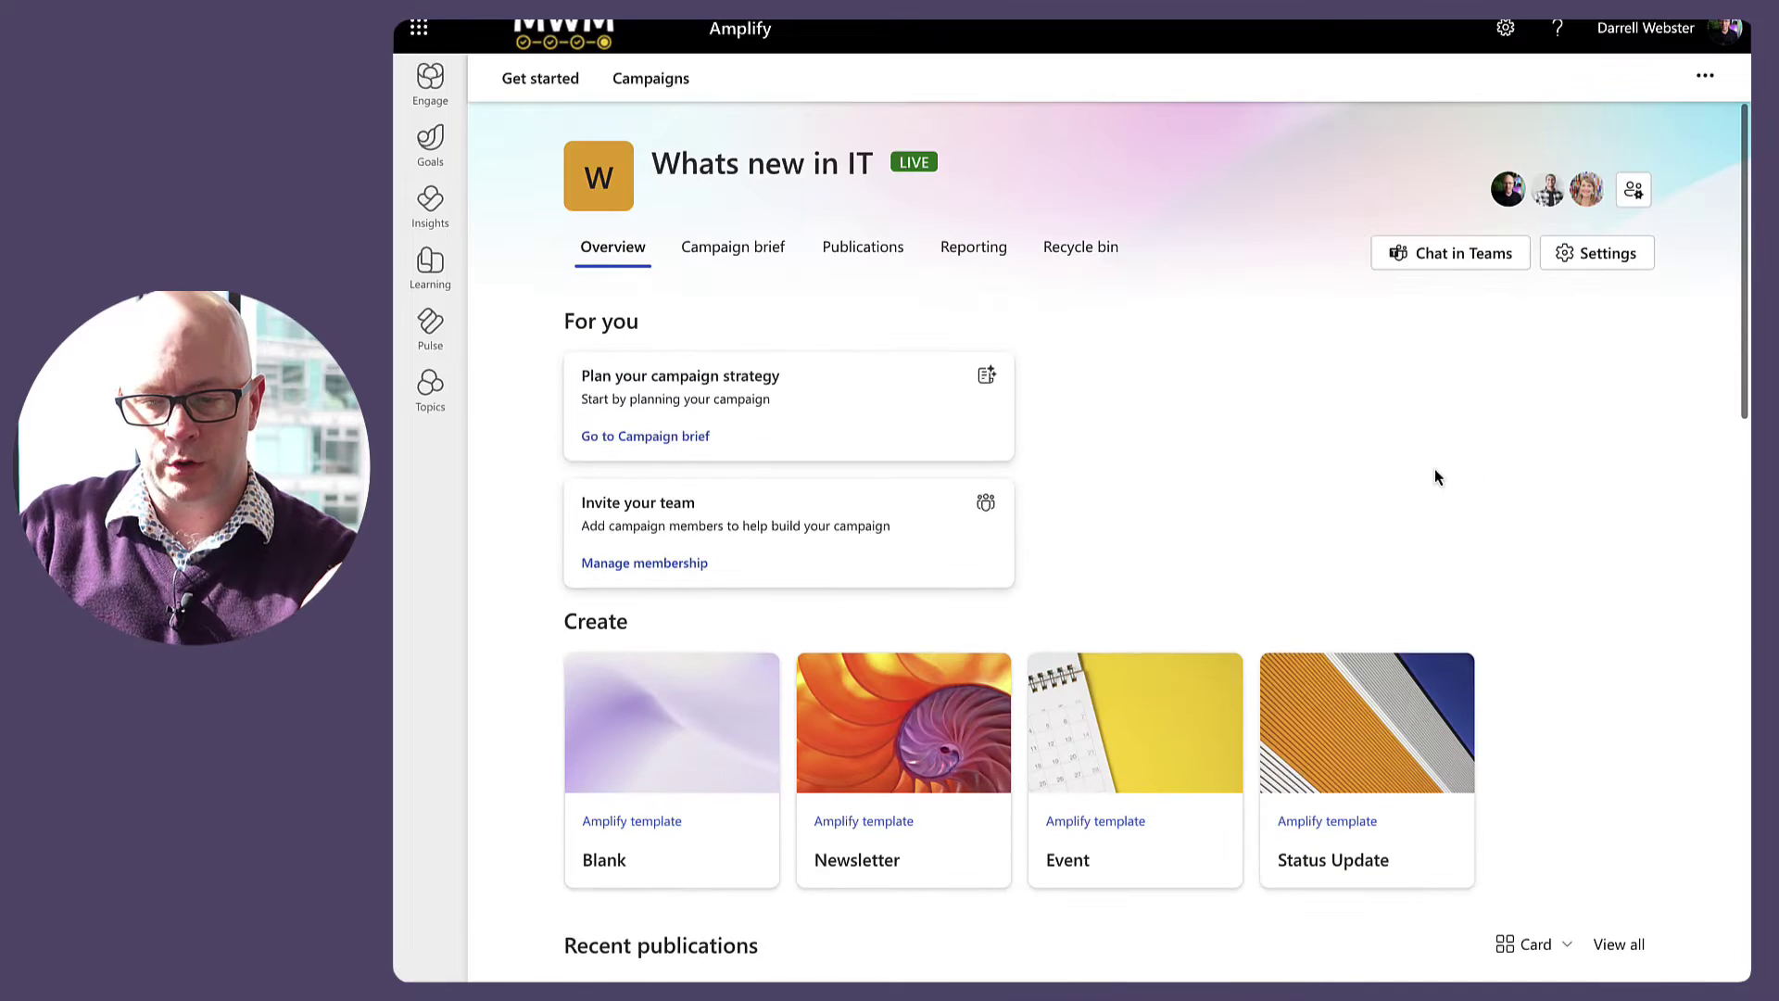
# Review campaign reporting: 60% unique viewers (3 of 5), one Outlook promotion, and the New Teams report card
pyautogui.click(970, 258)
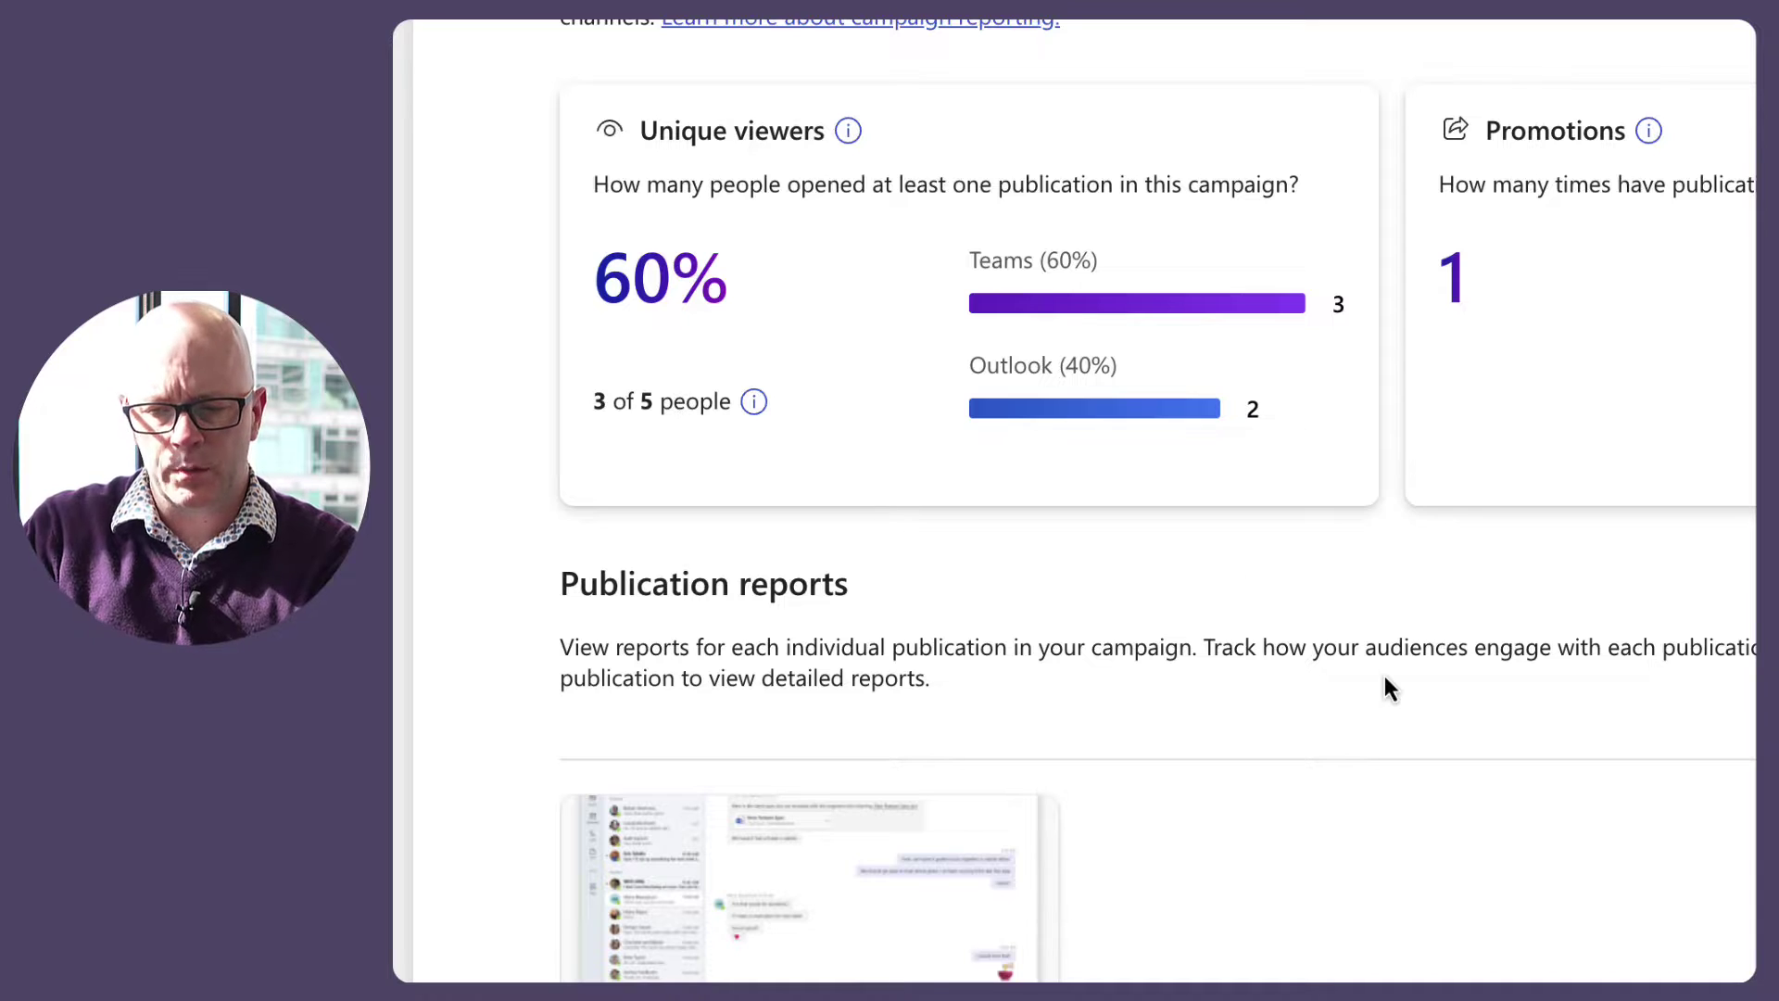
pyautogui.scroll(-1, 1385, 676)
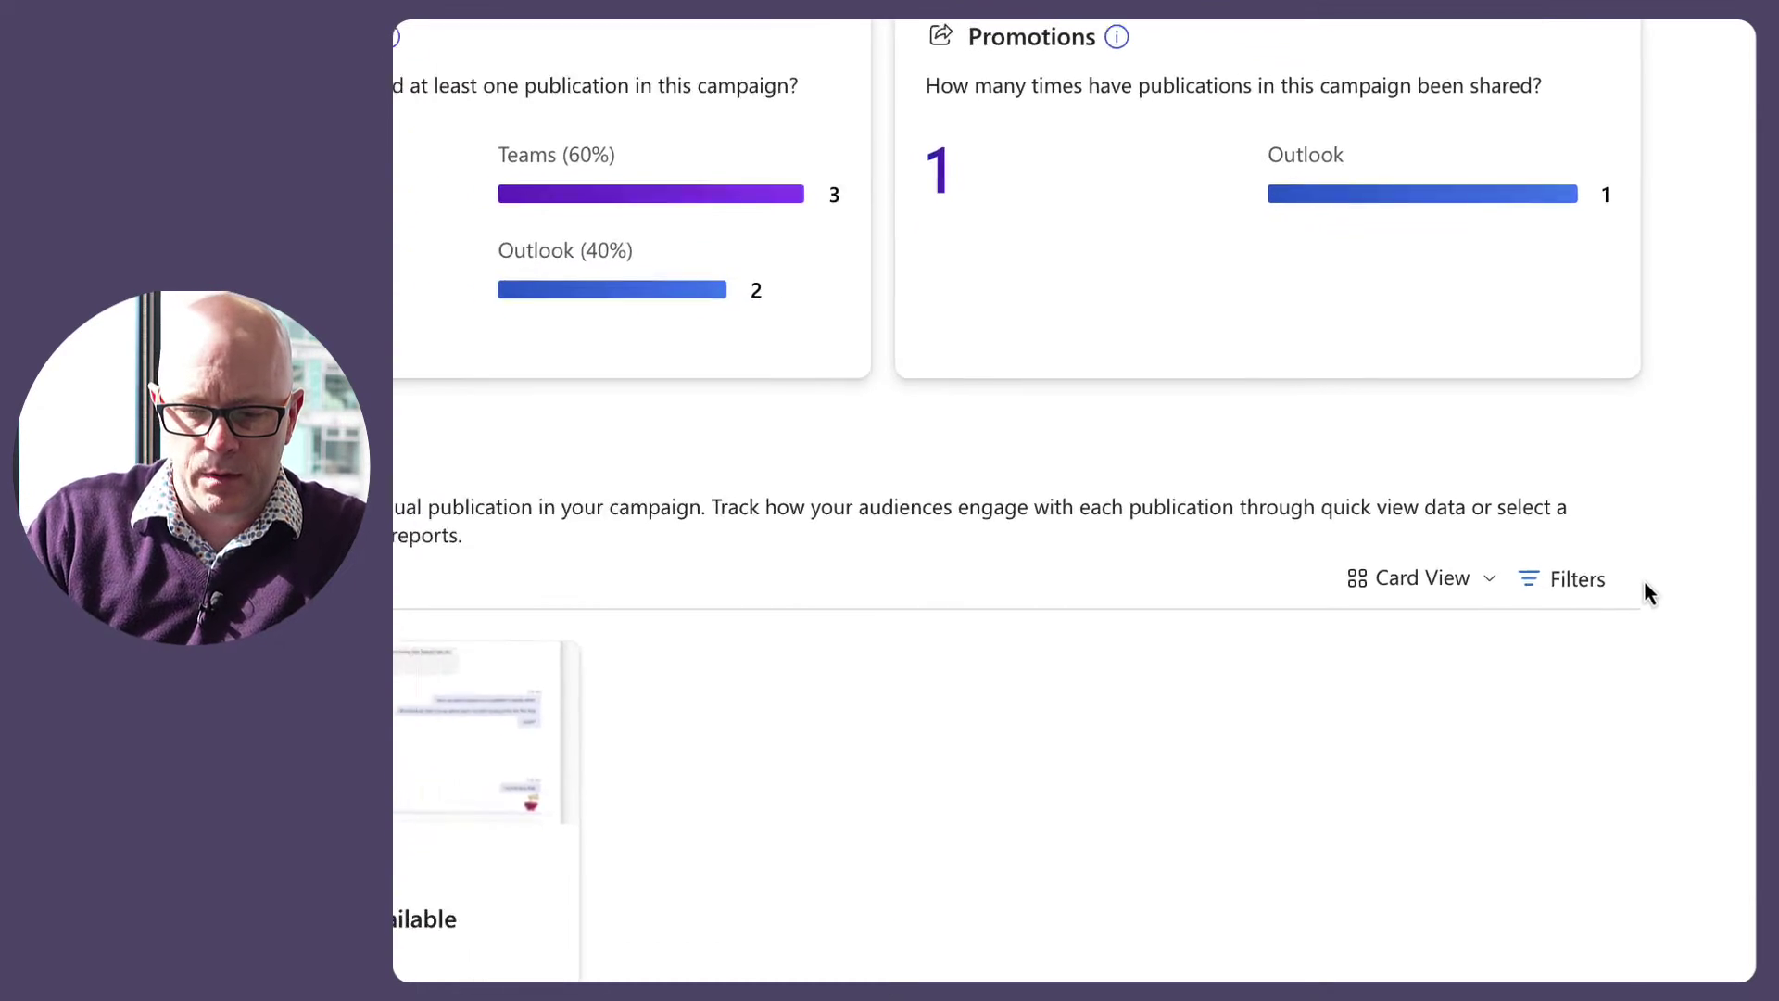
pyautogui.scroll(-2, 1666, 574)
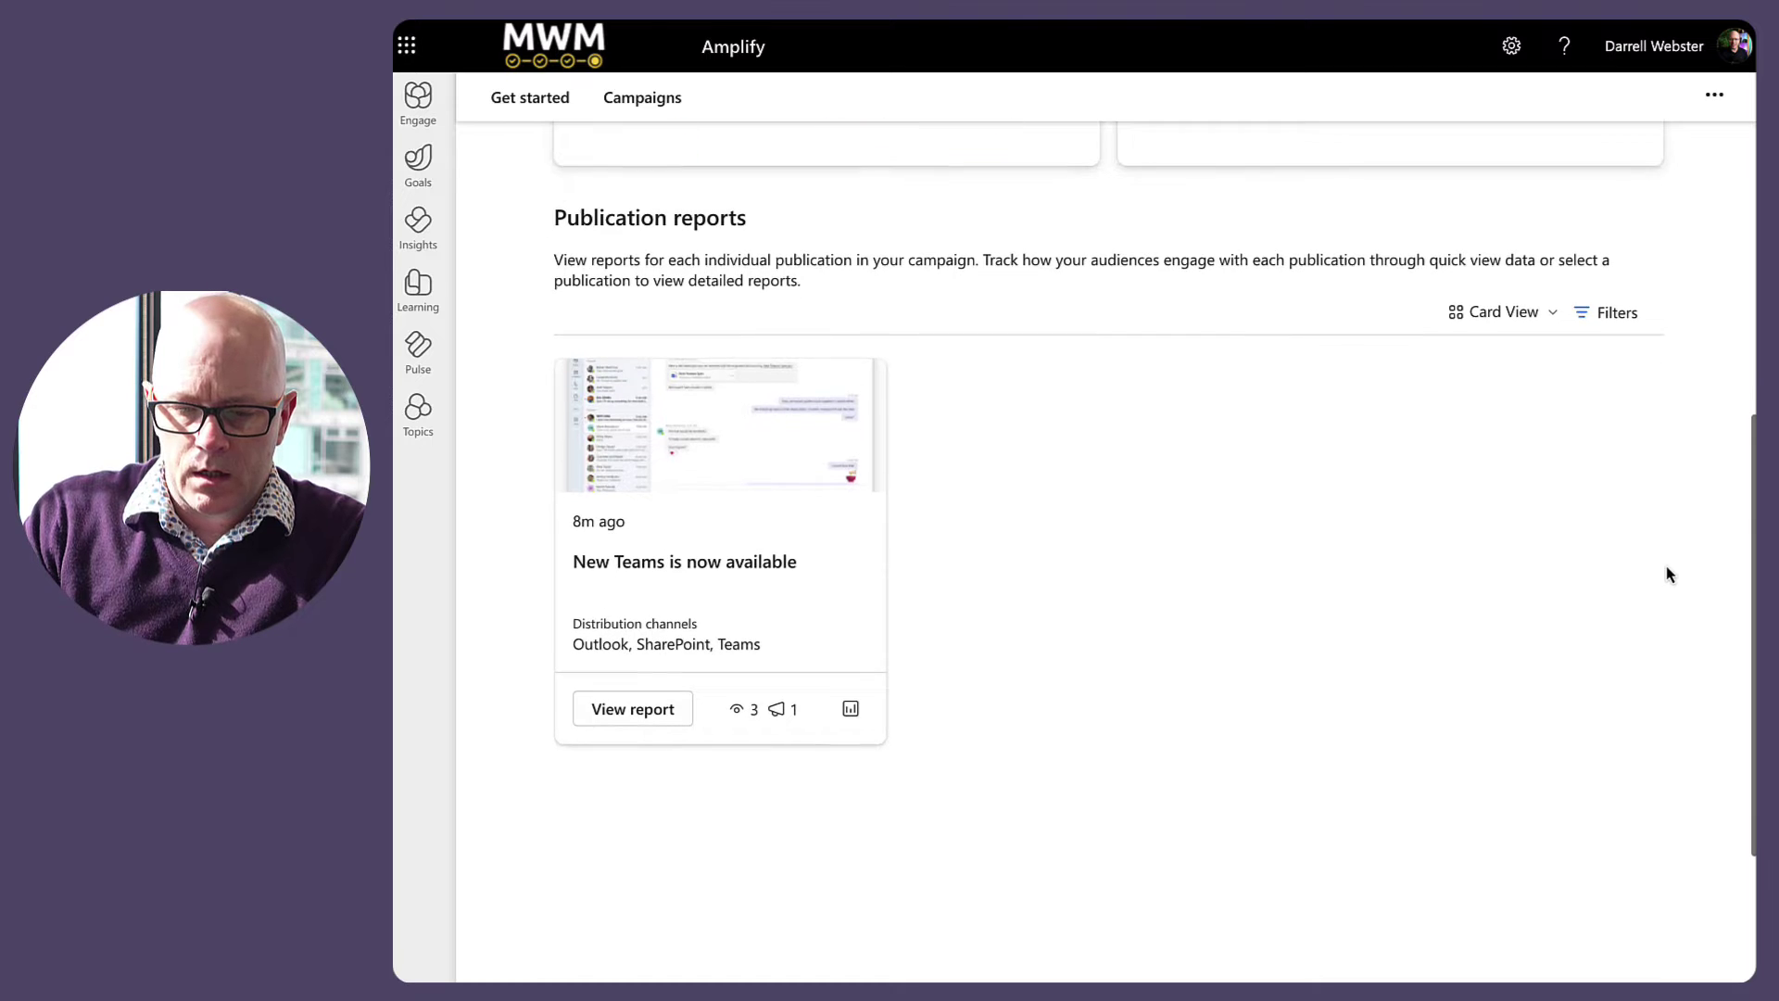
pyautogui.scroll(-3, 1426, 573)
pyautogui.scroll(5, 1426, 574)
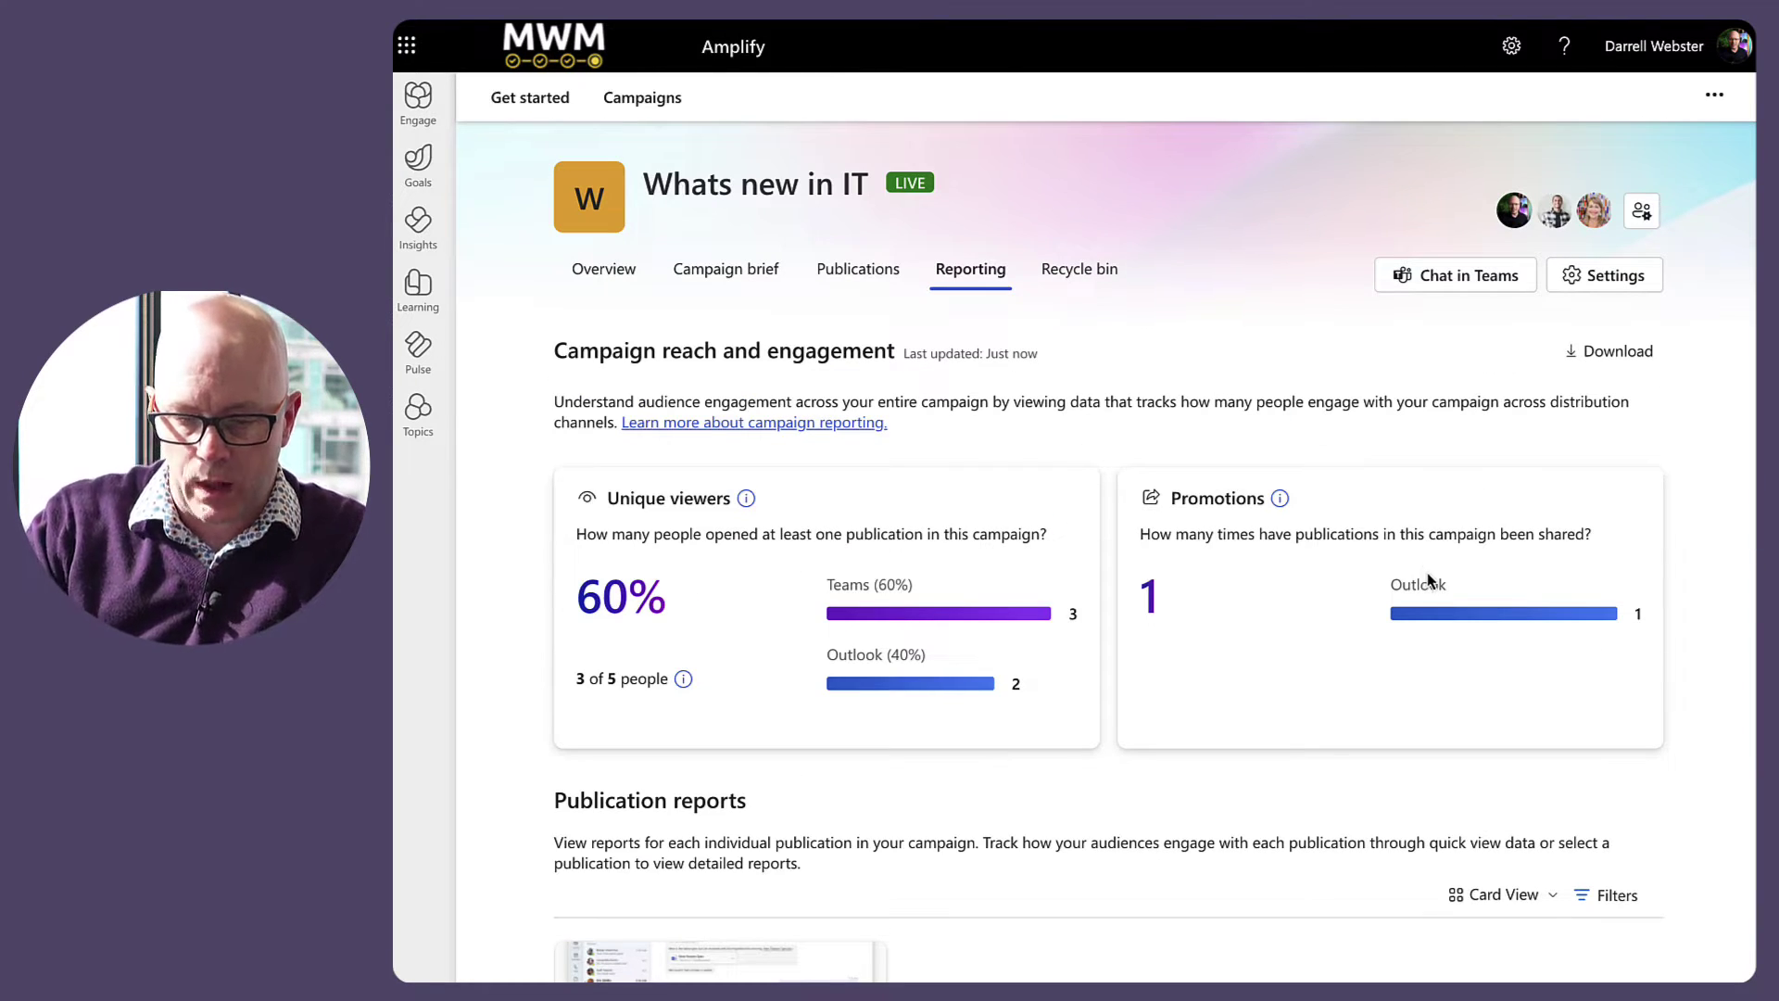
pyautogui.scroll(-5, 1426, 574)
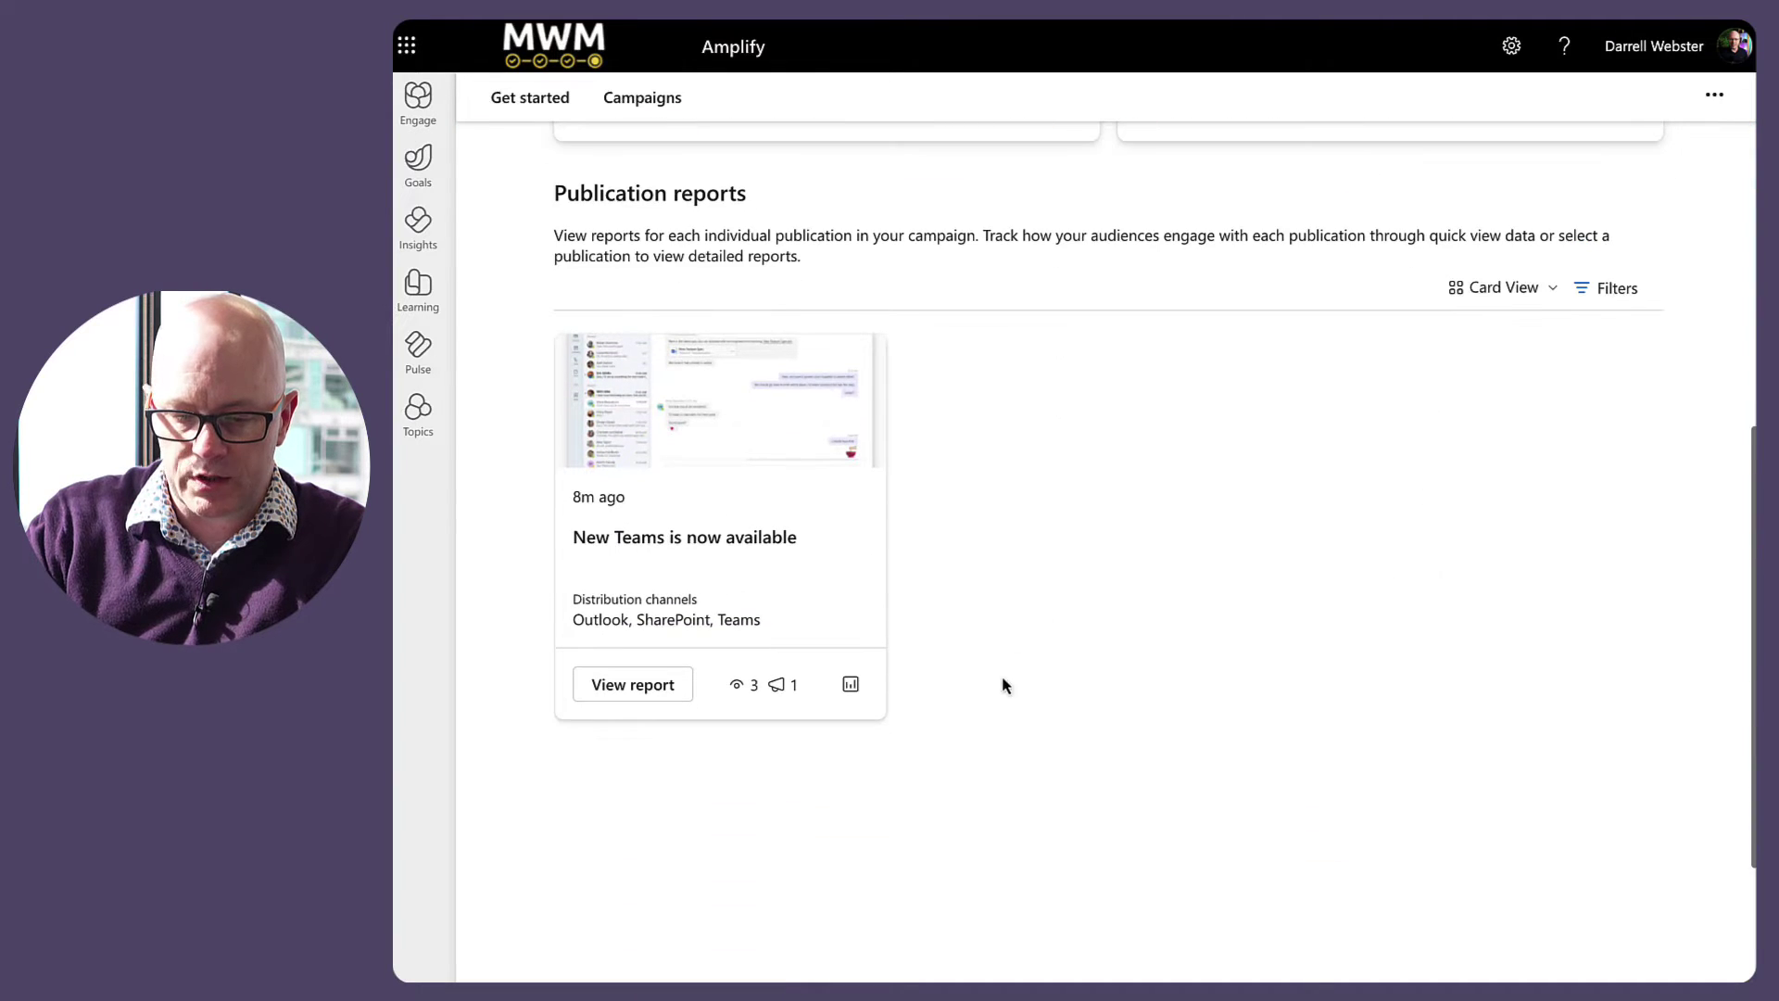
# Check the New Teams report's channel viewers (3 Teams, 2 Outlook), then move to Microsoft 365 home
pyautogui.click(627, 693)
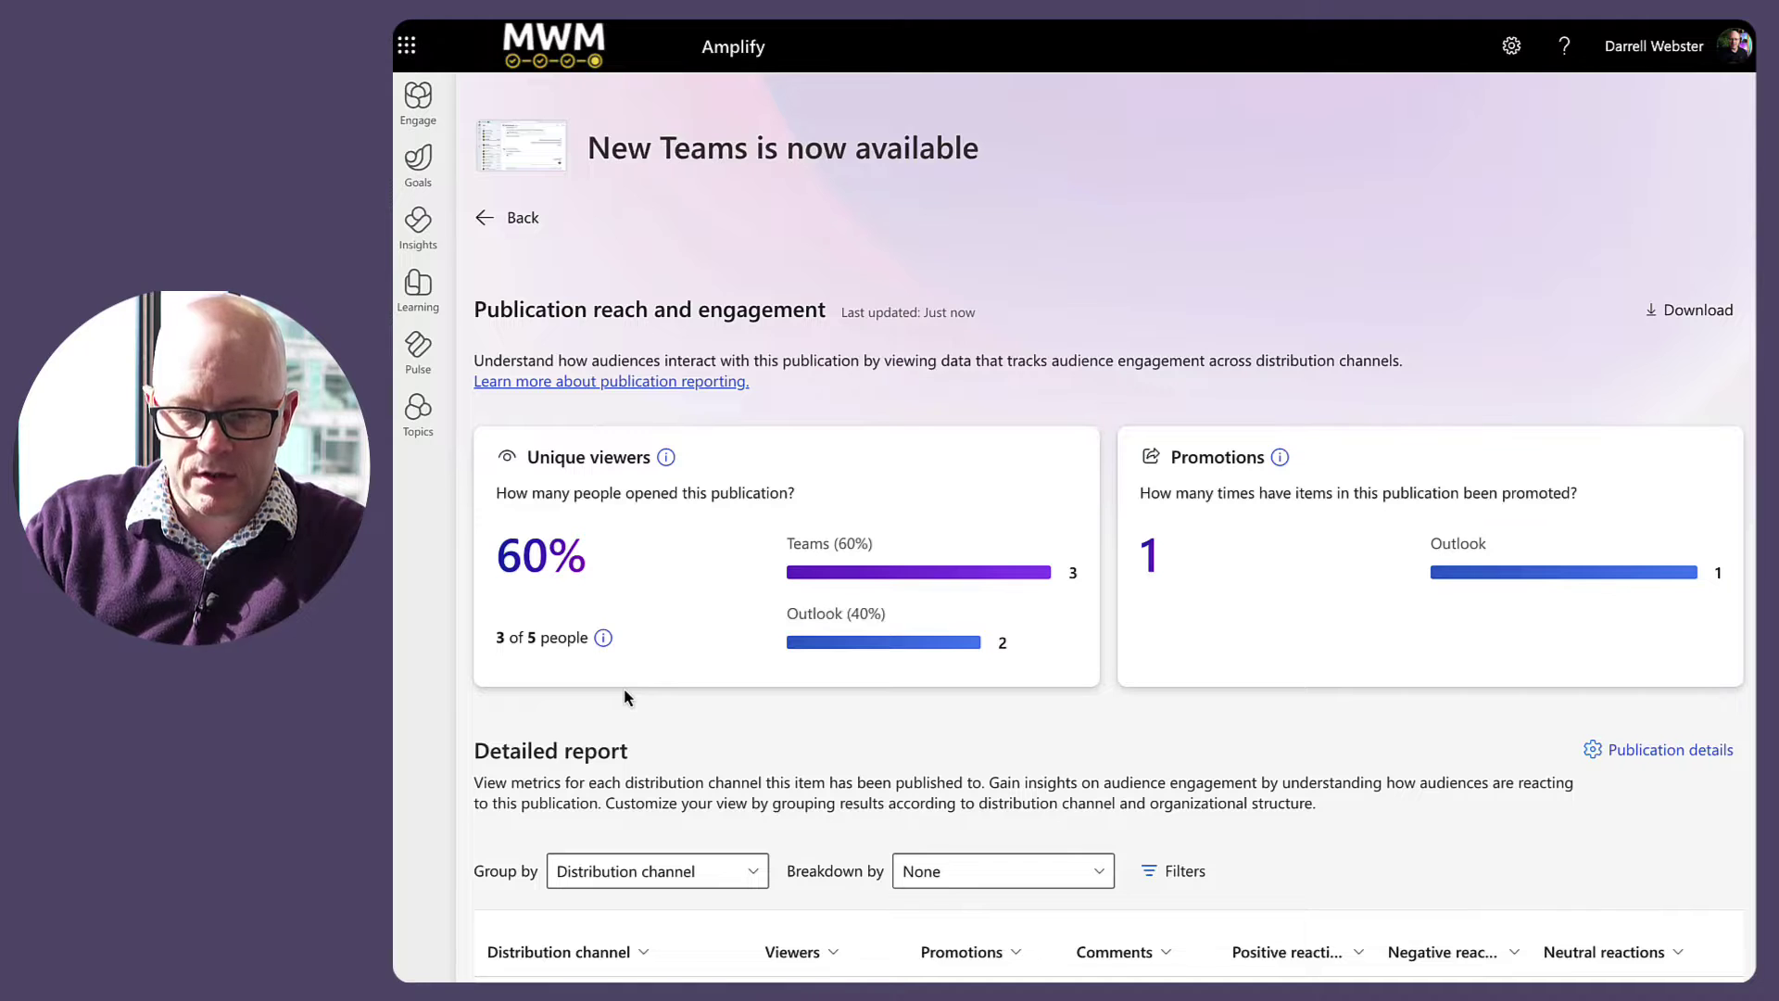
pyautogui.scroll(-1, 625, 693)
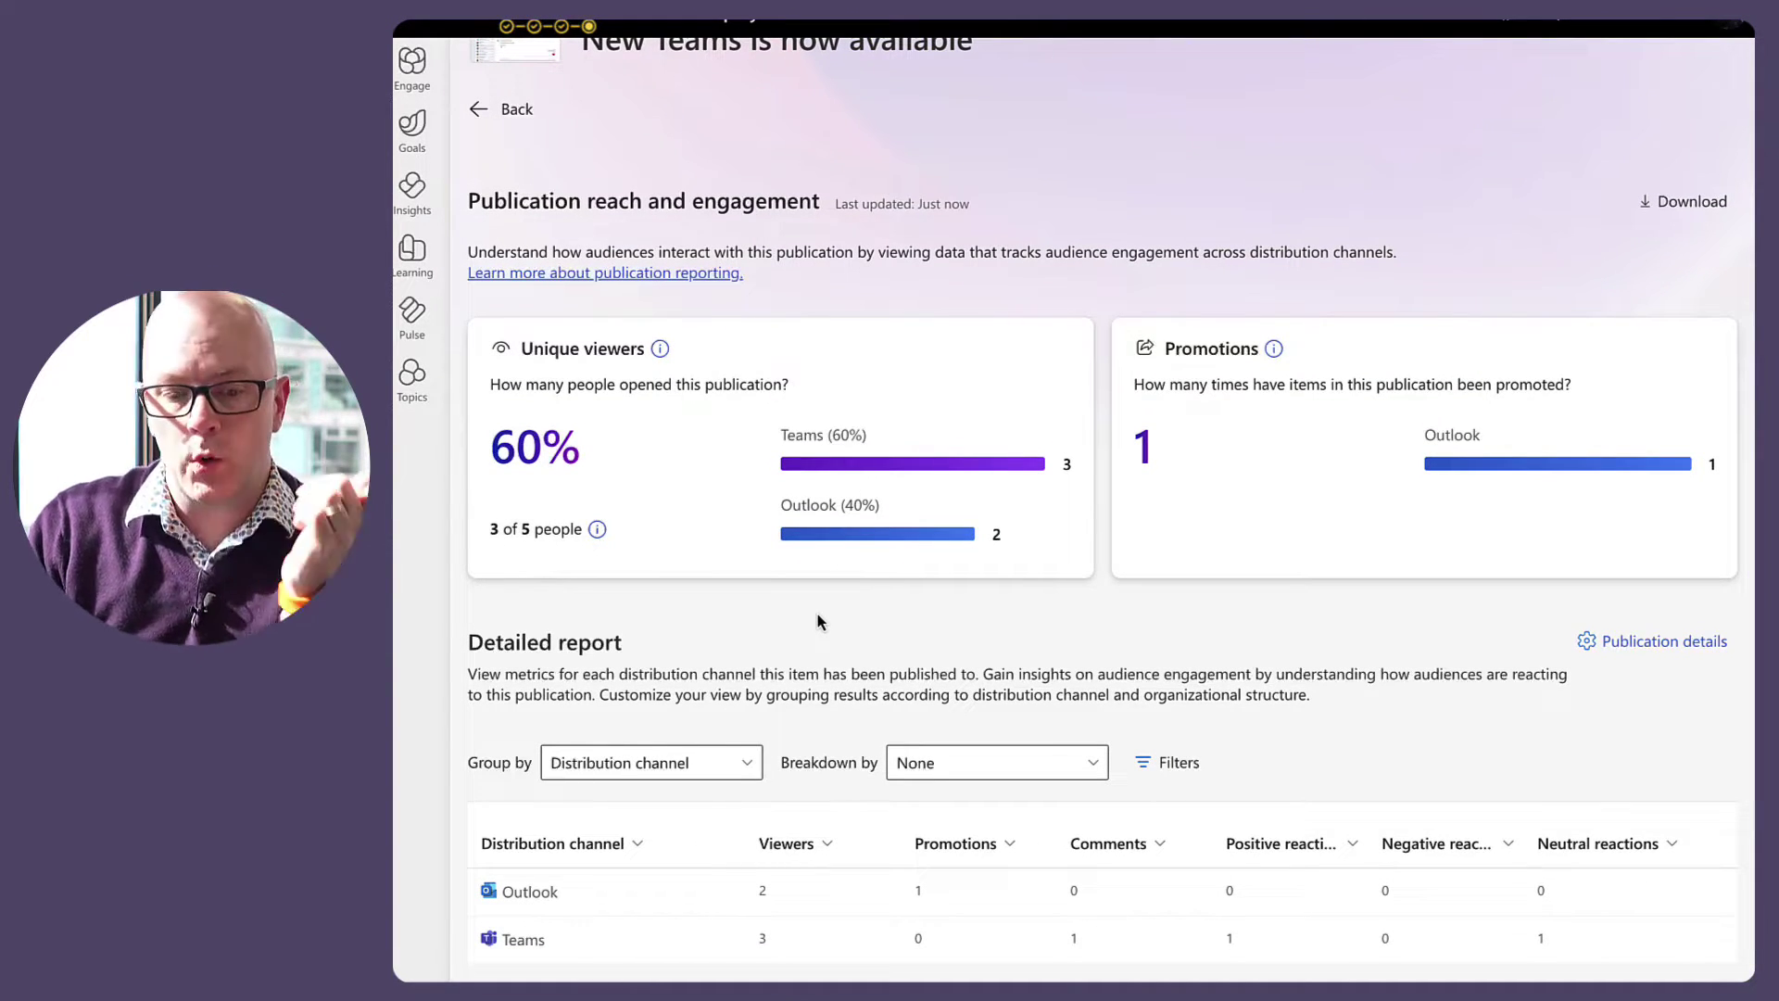
pyautogui.hotkey('alt', 'Tab')
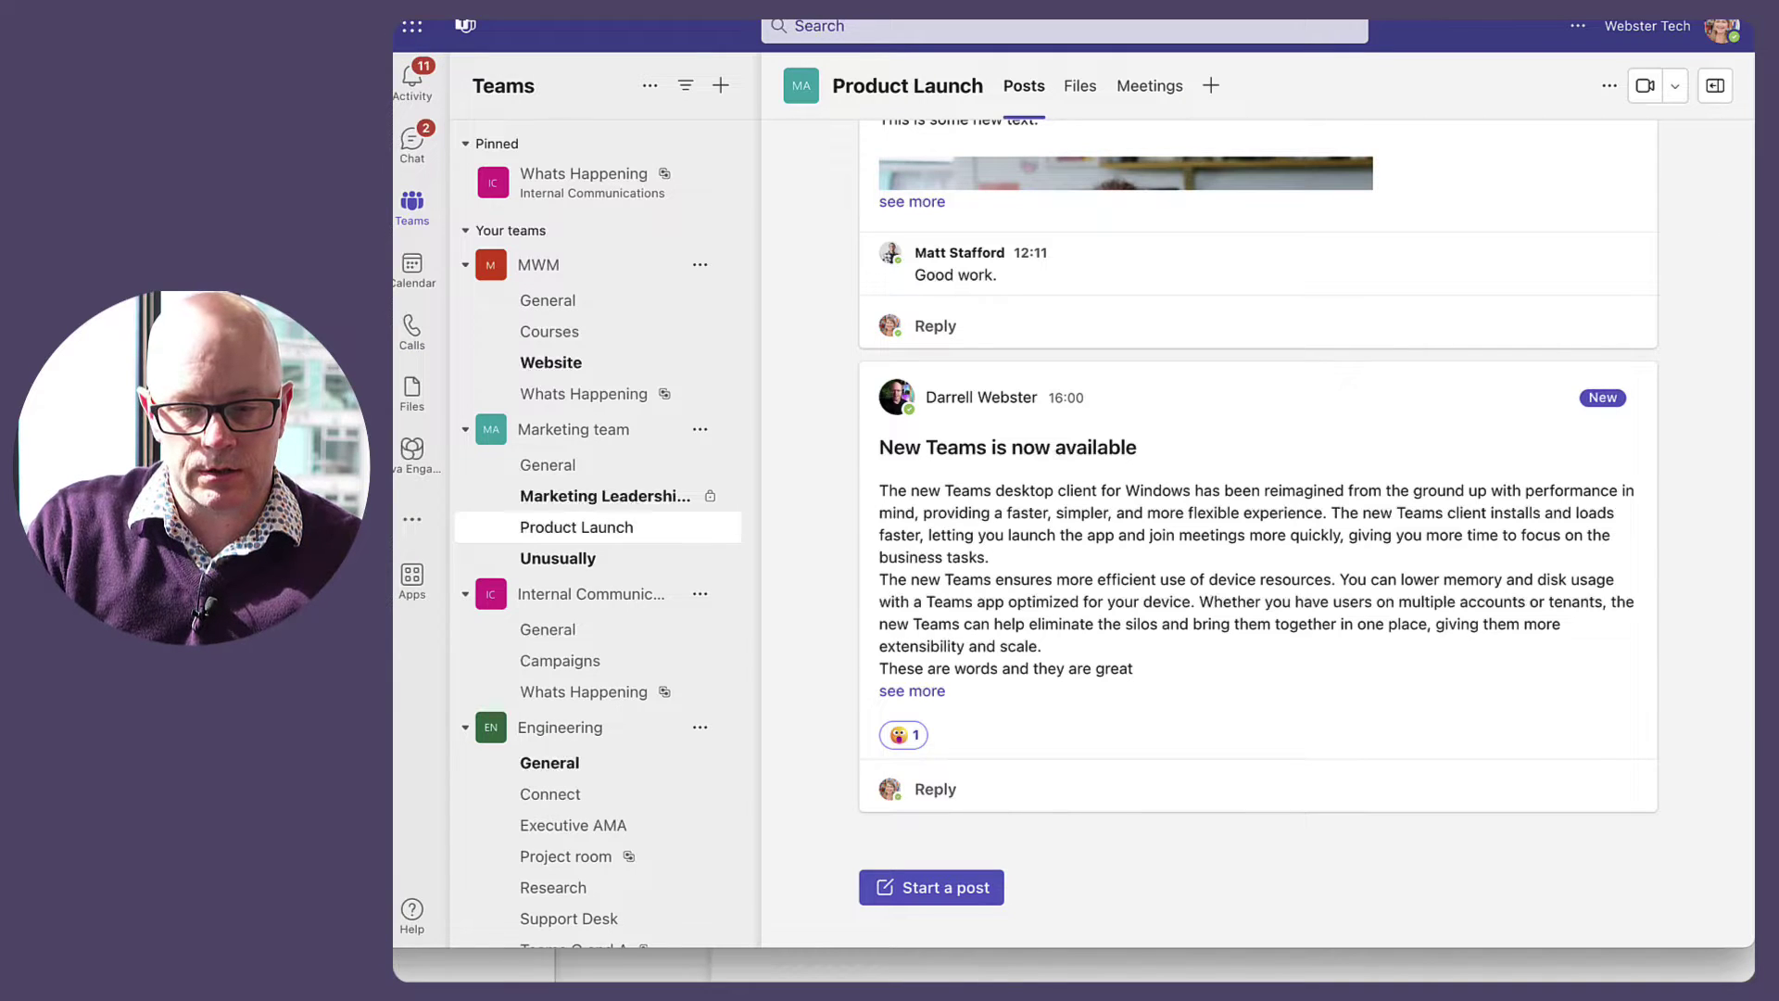
pyautogui.click(500, 63)
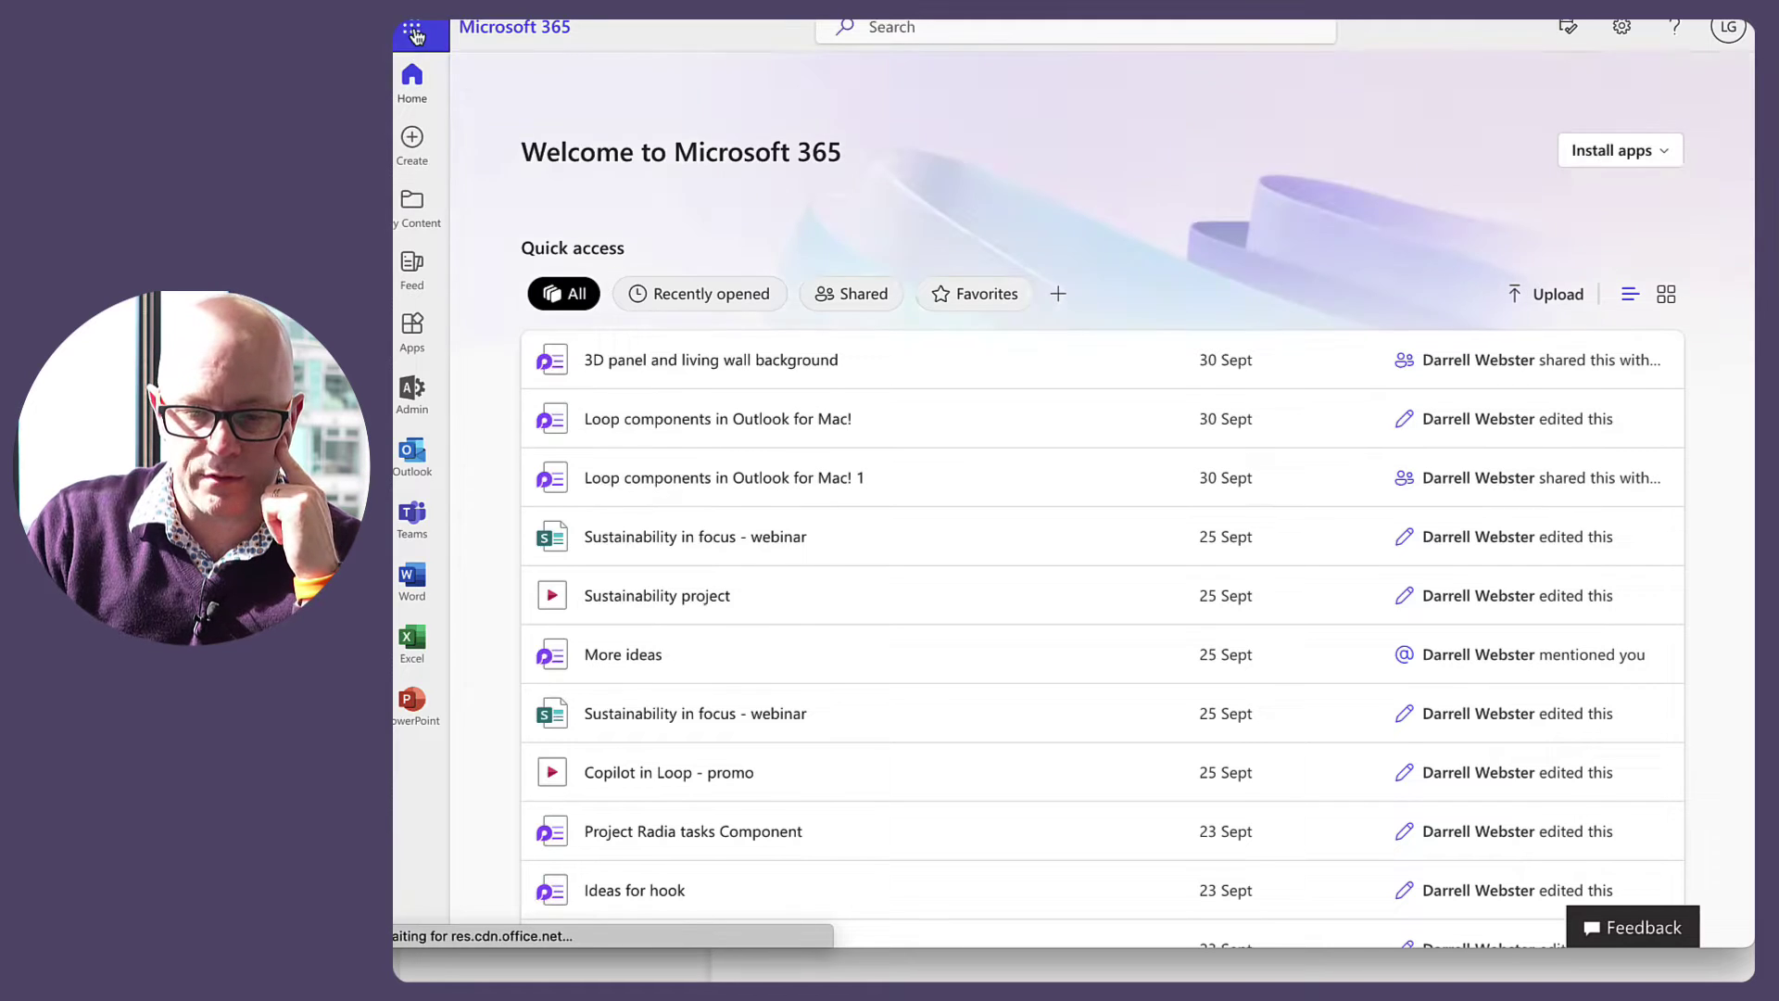
# Launch SharePoint from the Microsoft 365 app launcher
pyautogui.click(415, 35)
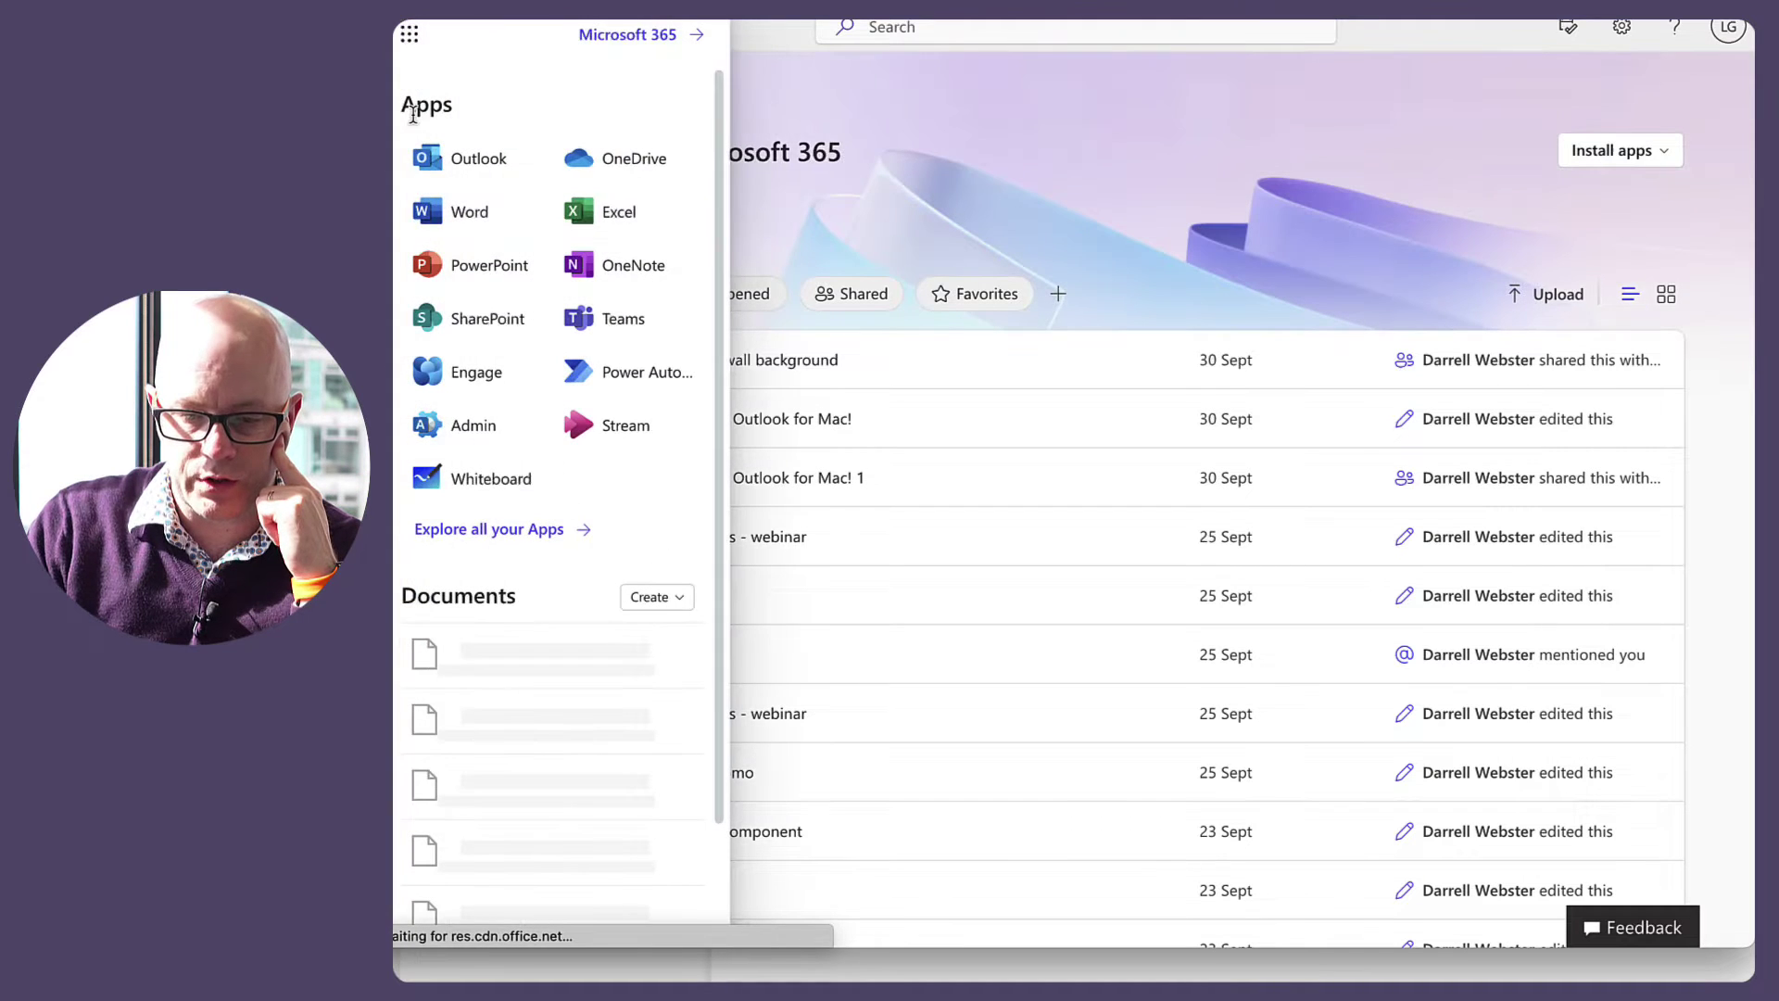
pyautogui.click(445, 321)
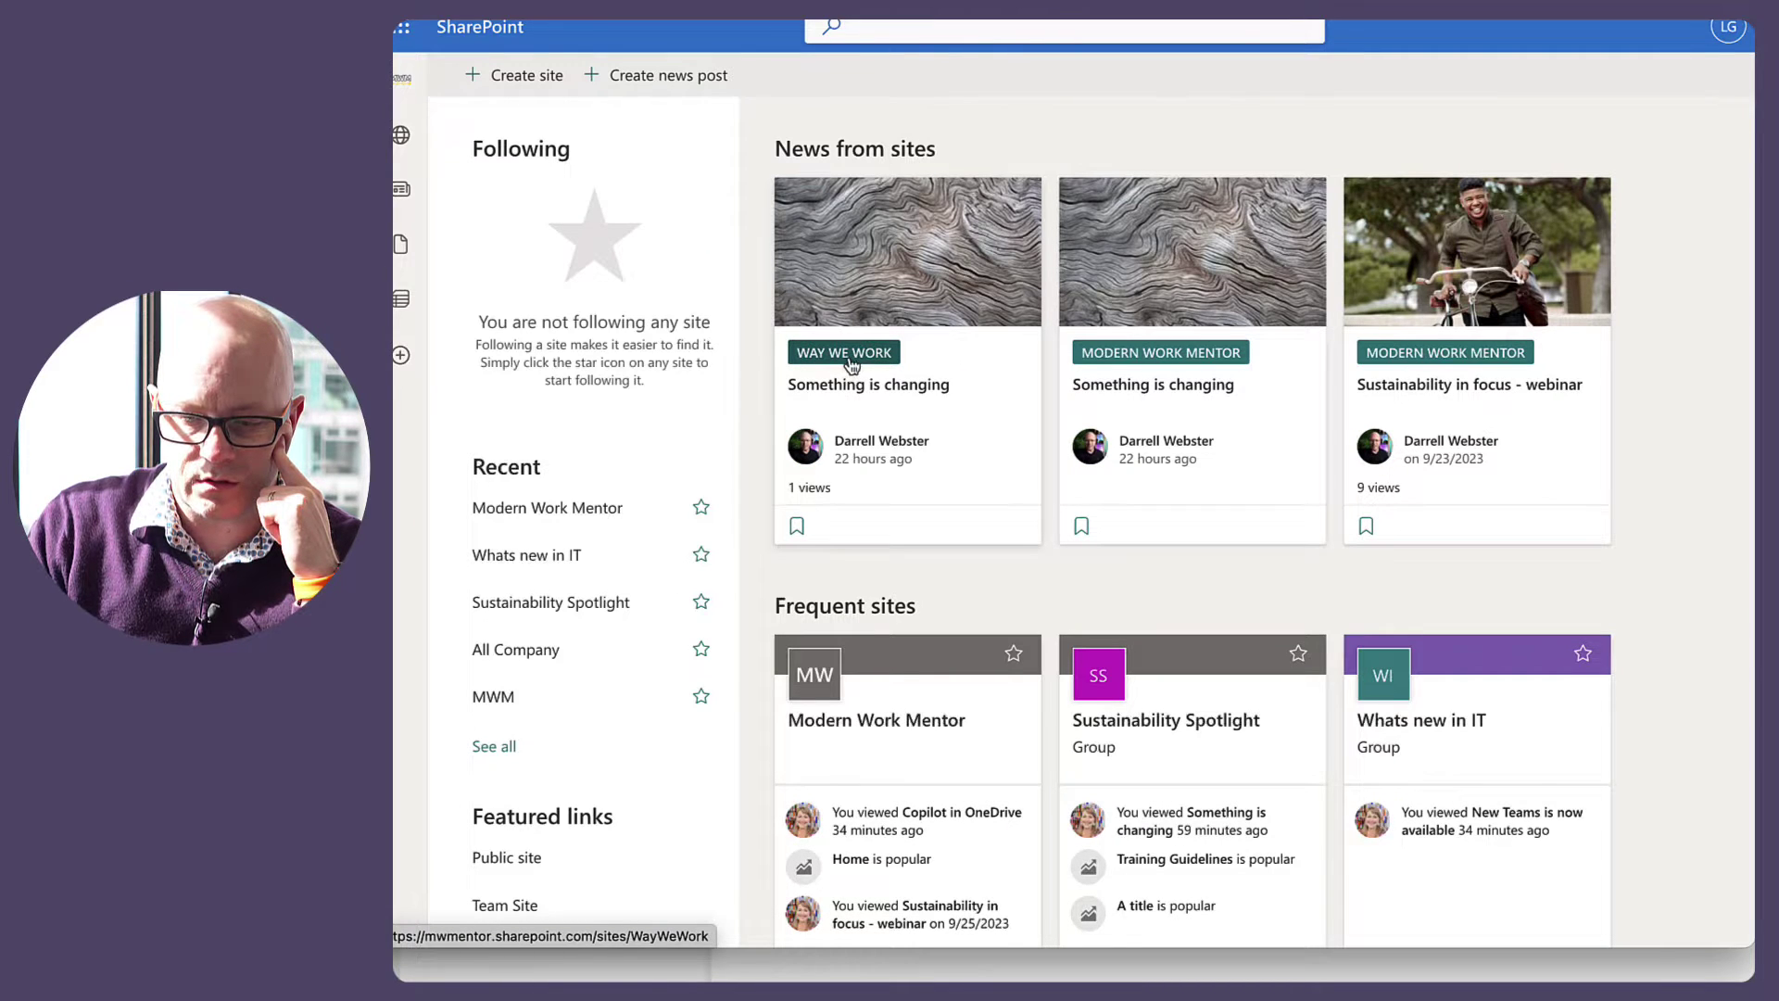
# Go to the Modern Work Mentor site's Site Pages library through Site contents
pyautogui.click(897, 725)
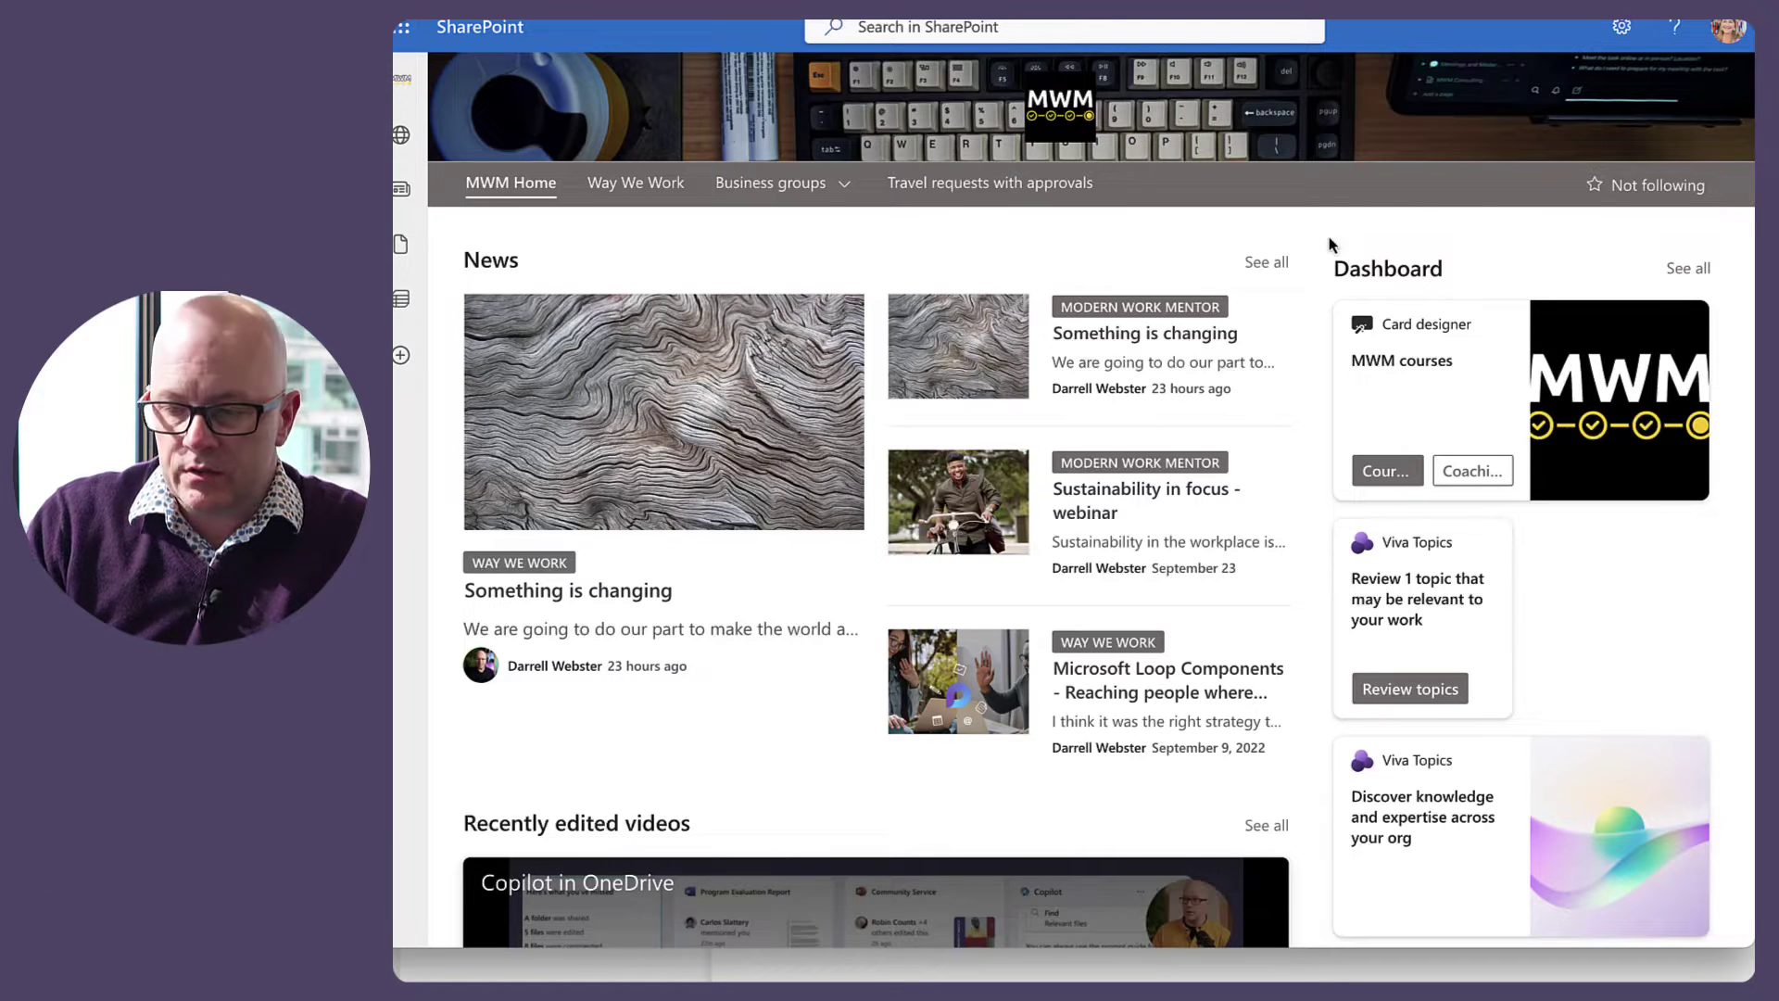
pyautogui.click(1624, 35)
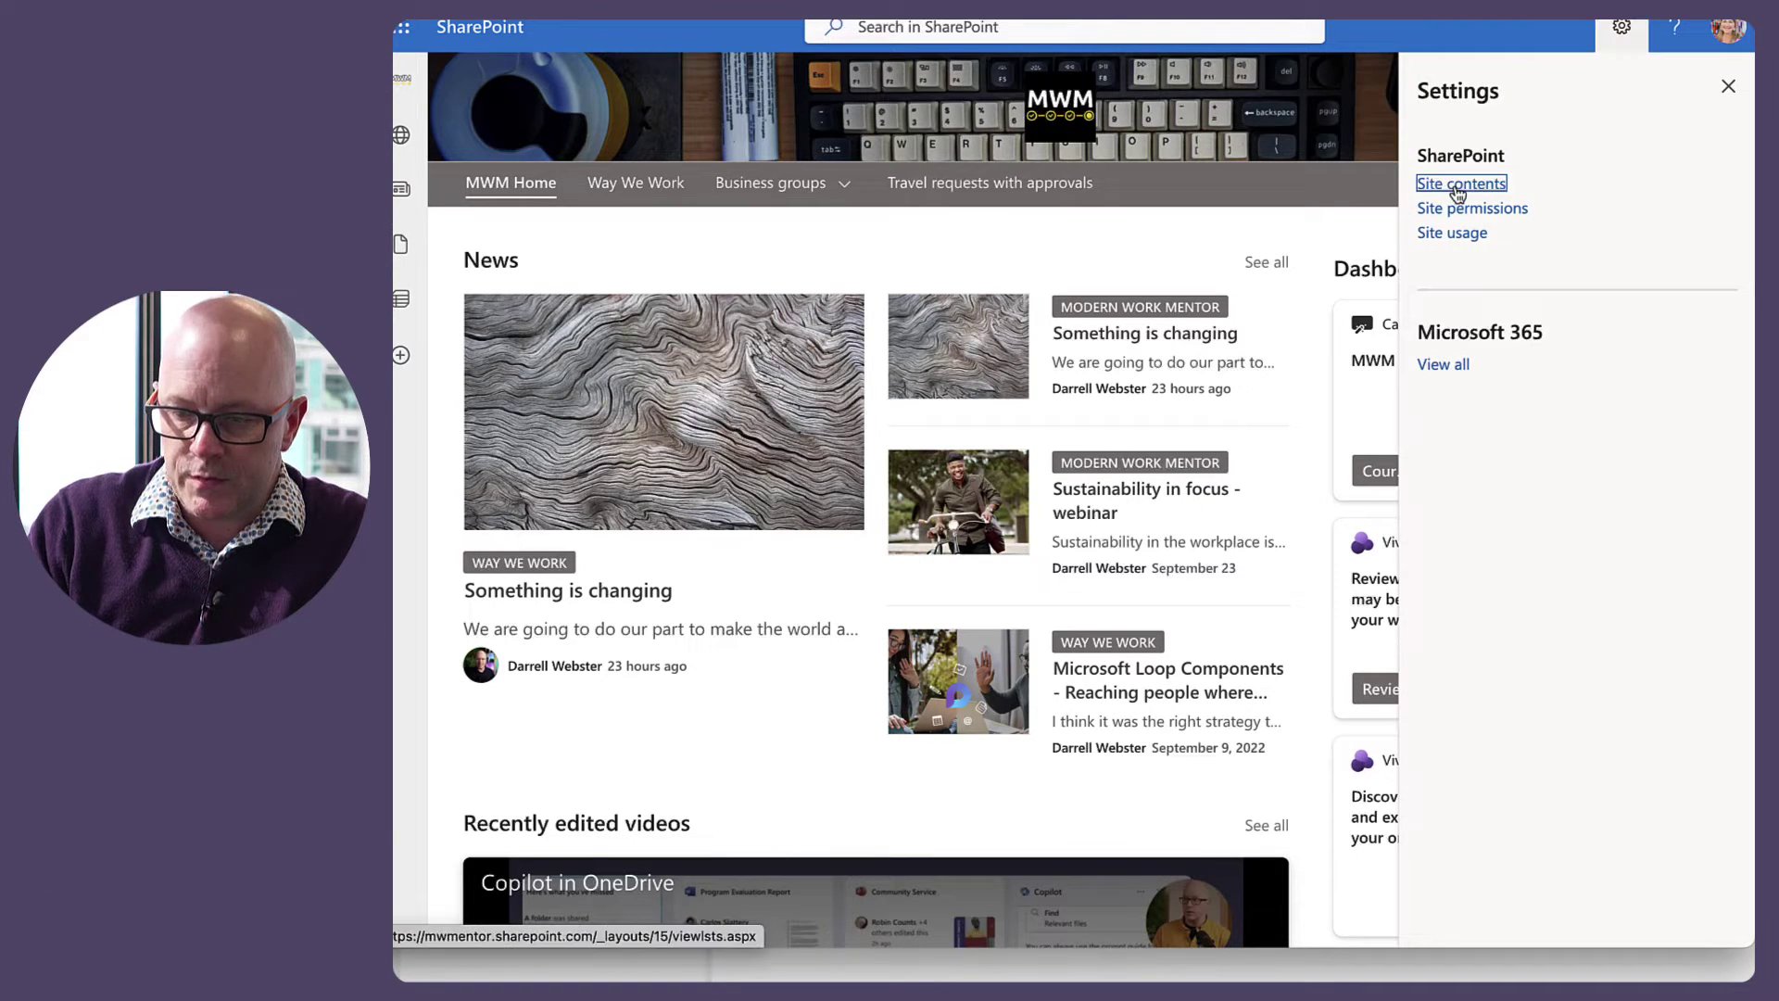
pyautogui.click(1483, 181)
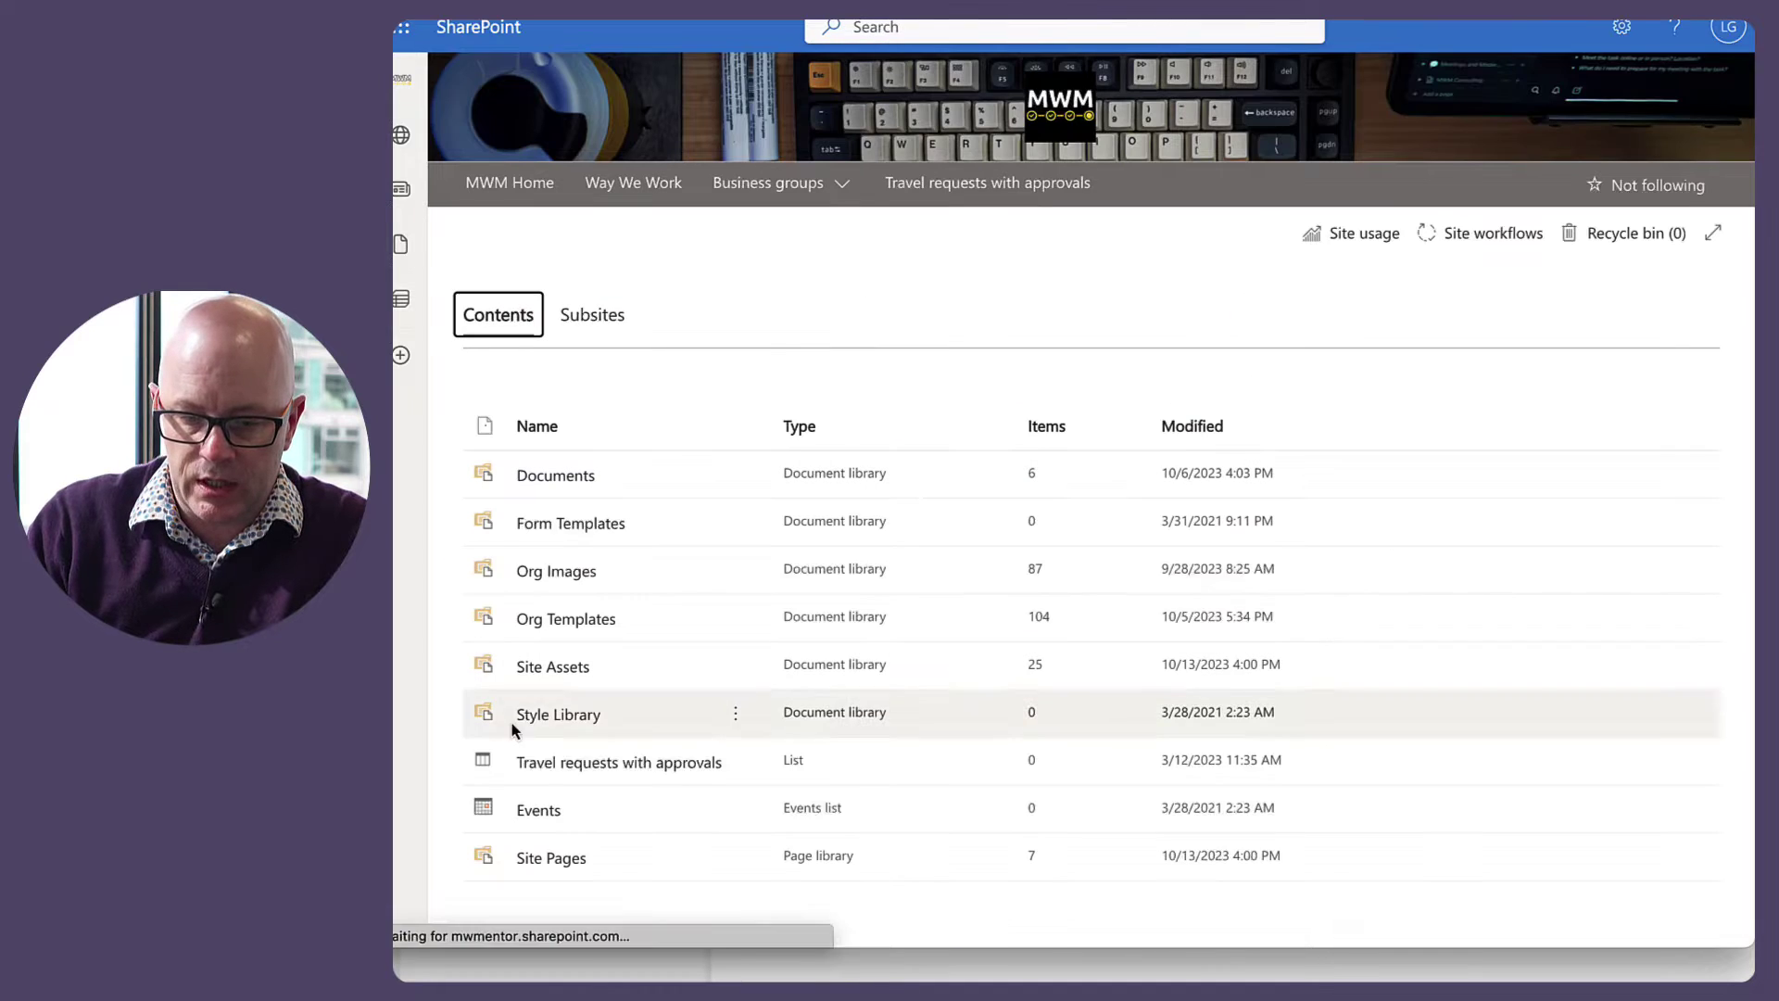
pyautogui.click(551, 859)
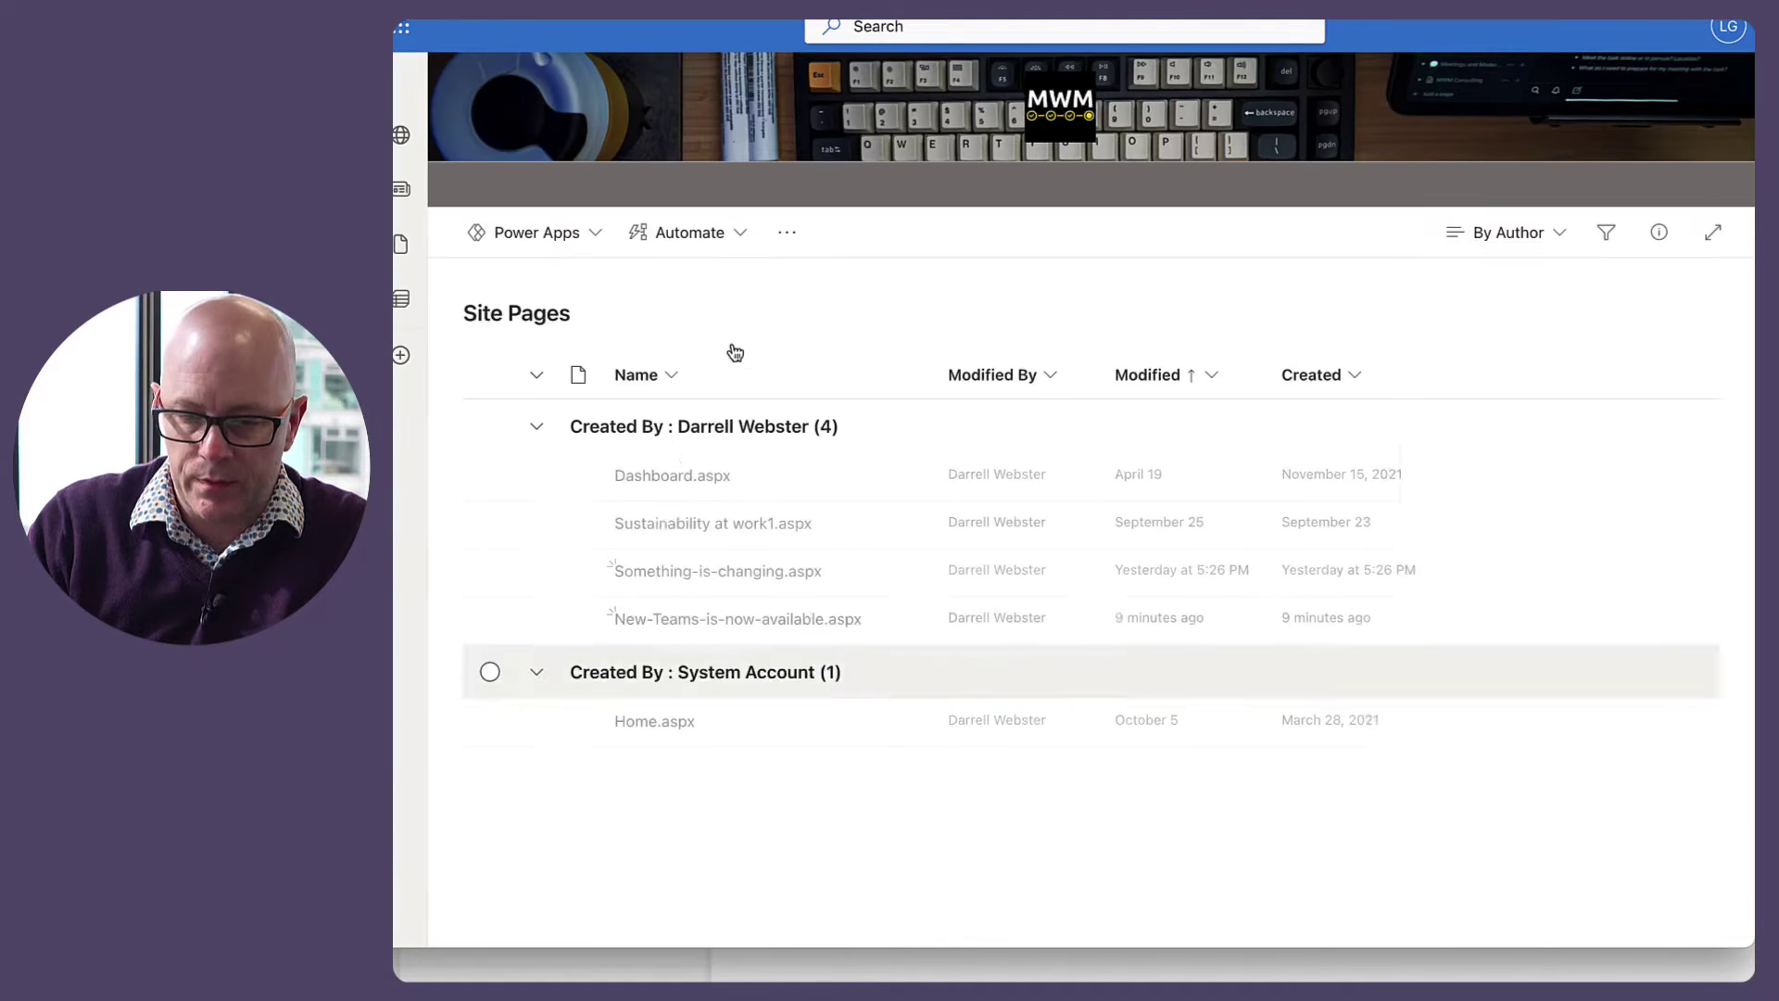
# Open the New-Teams-is-now-available.aspx page and like the article
pyautogui.click(693, 619)
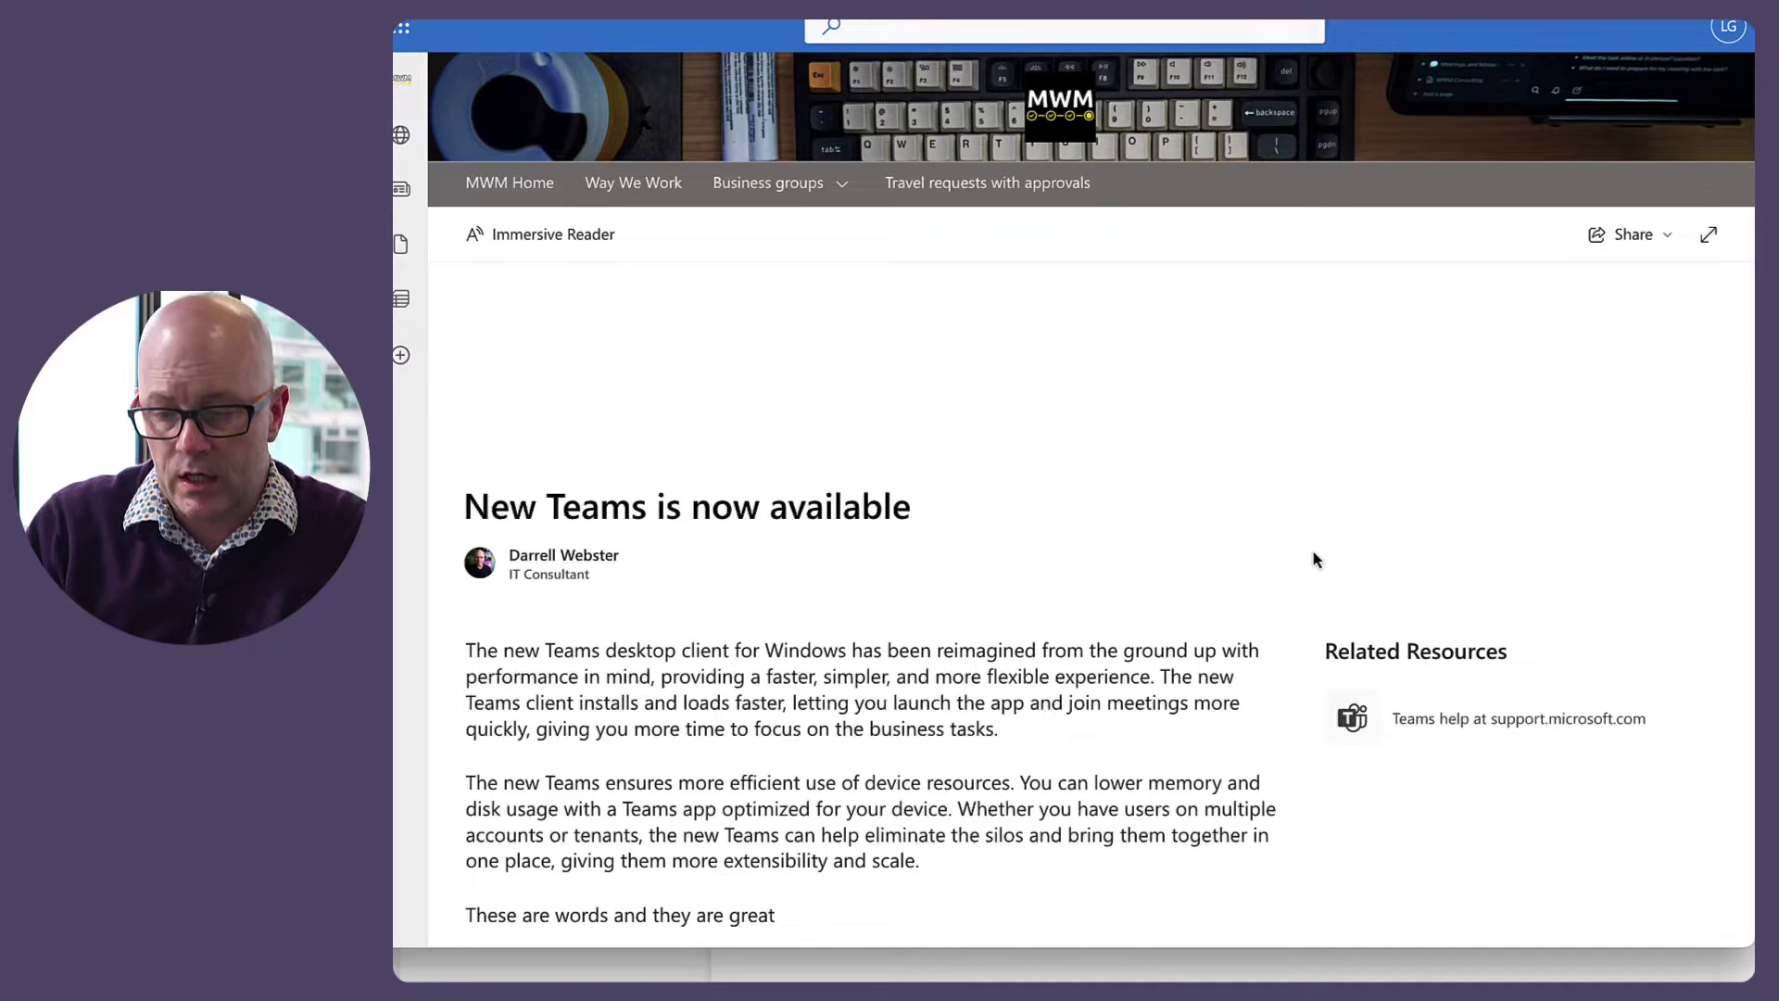
pyautogui.scroll(-6, 1316, 560)
pyautogui.scroll(-8, 1316, 560)
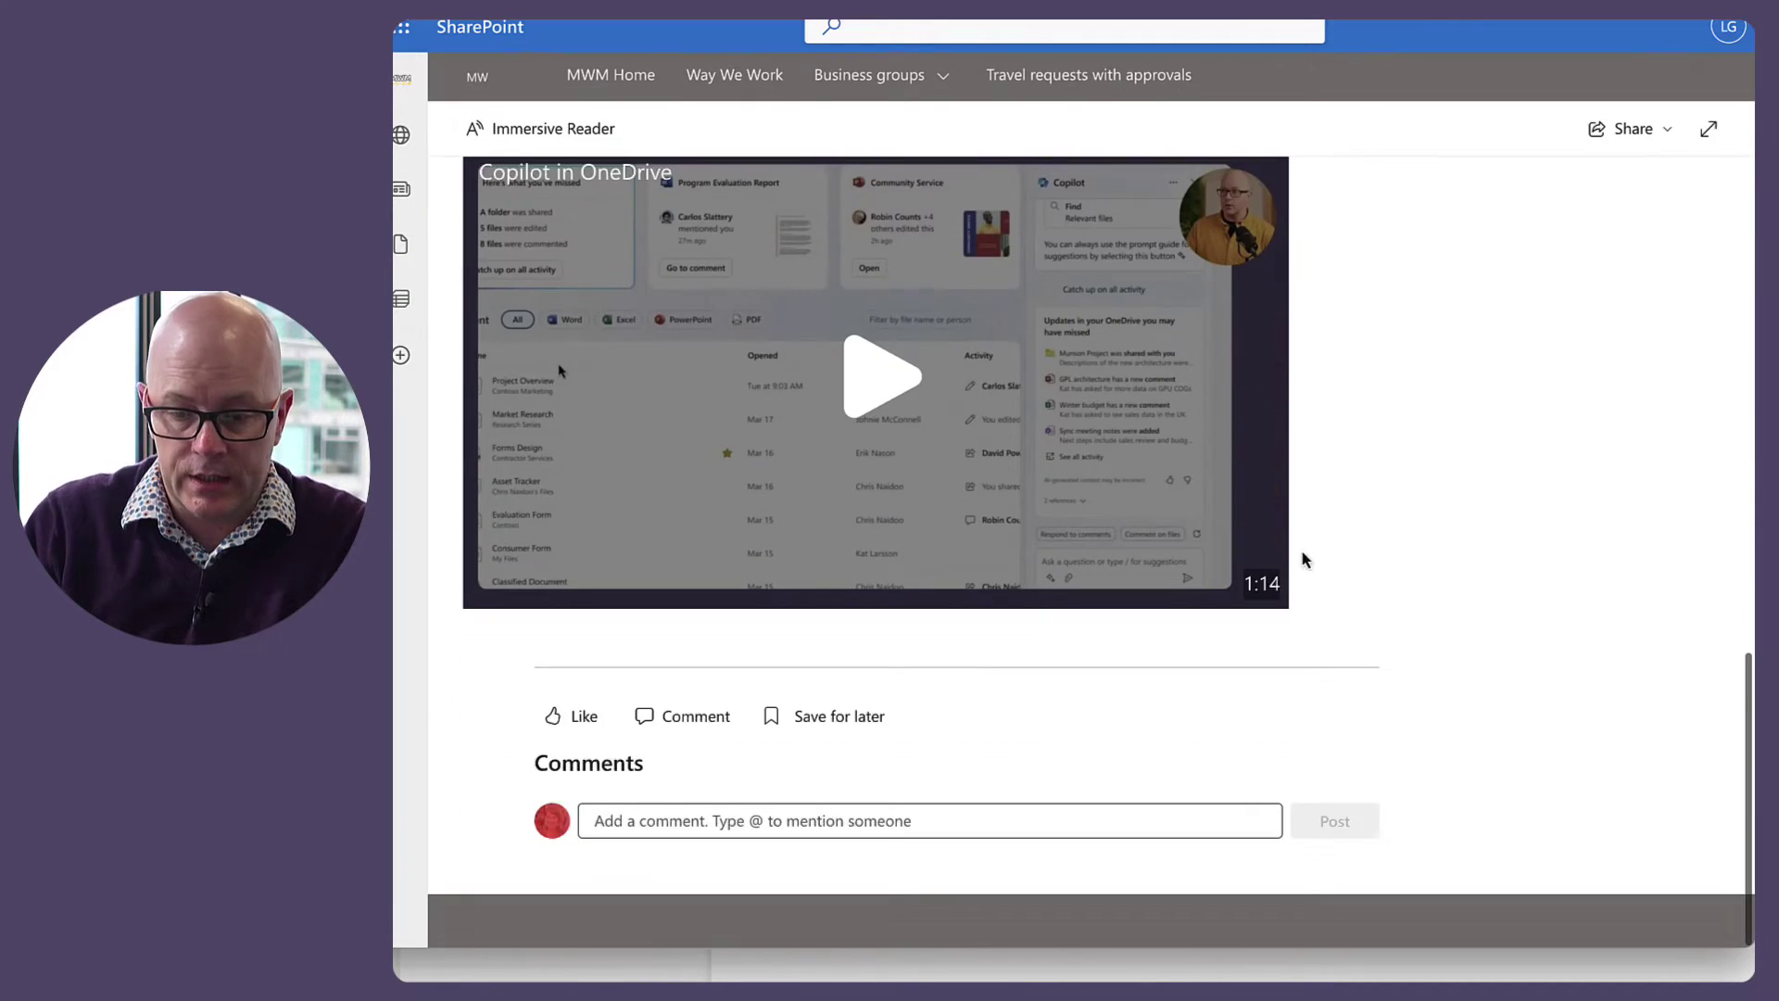
pyautogui.click(559, 711)
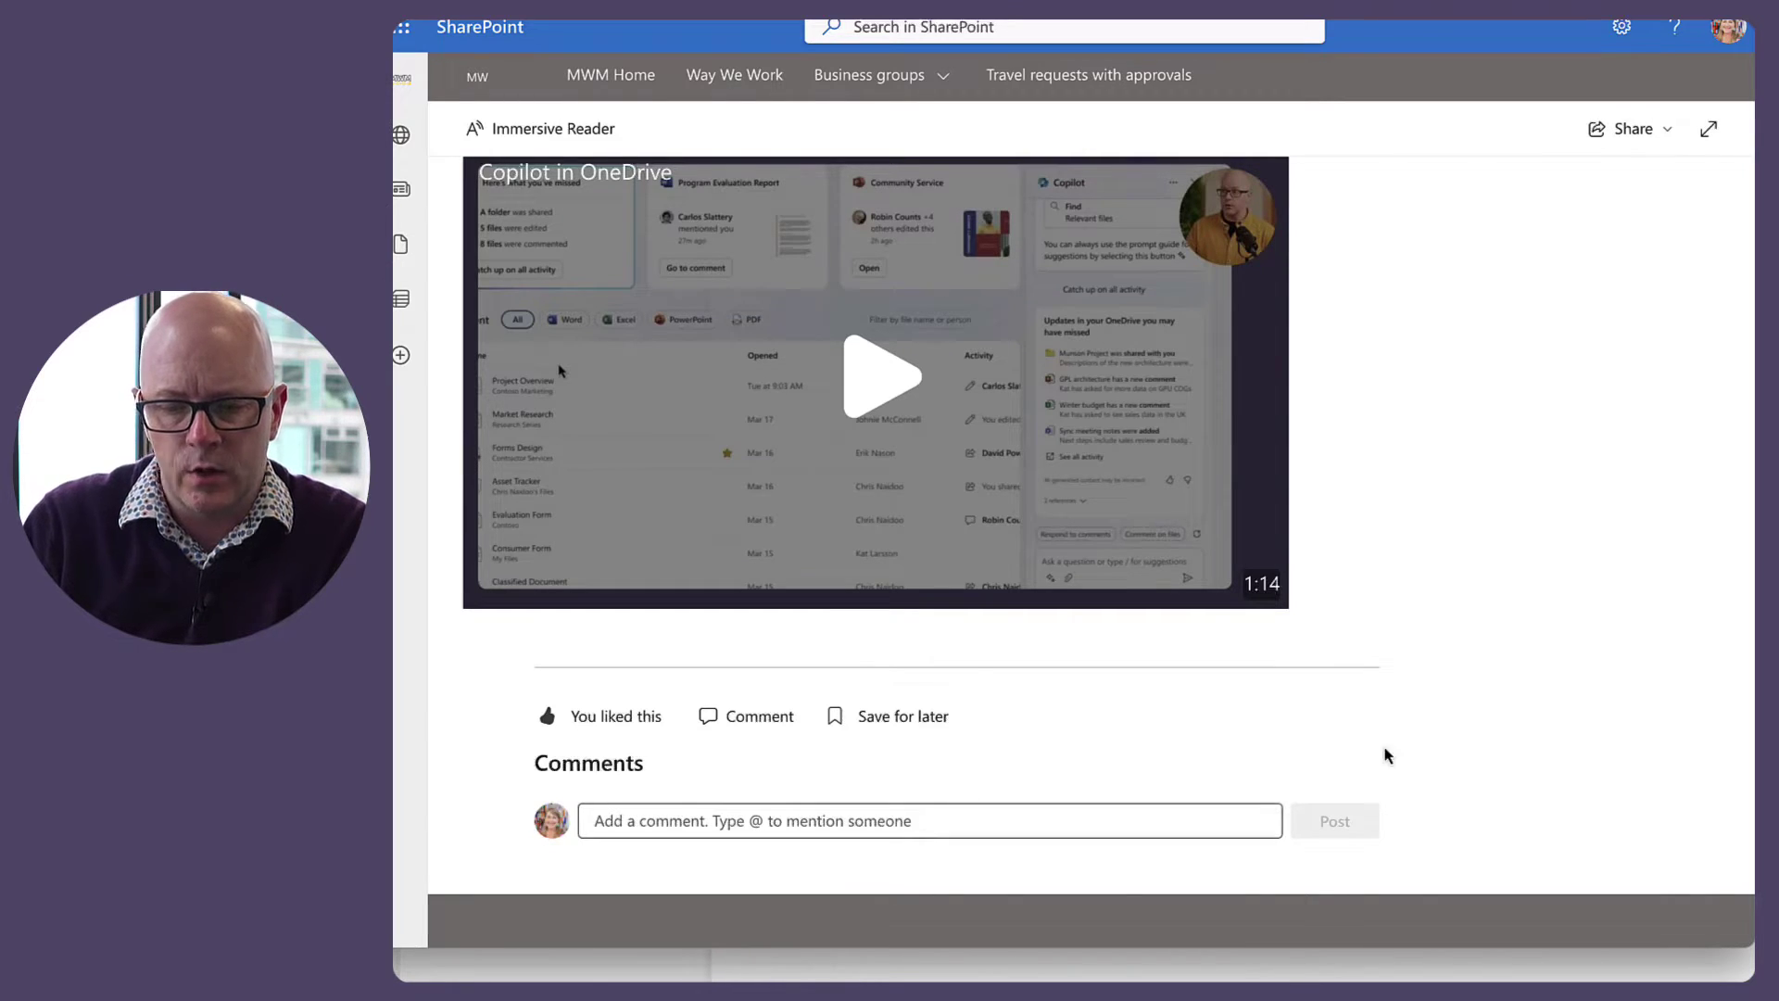
# Return to the MWM Home page from the site navigation
pyautogui.scroll(2, 1480, 749)
pyautogui.scroll(10, 1480, 749)
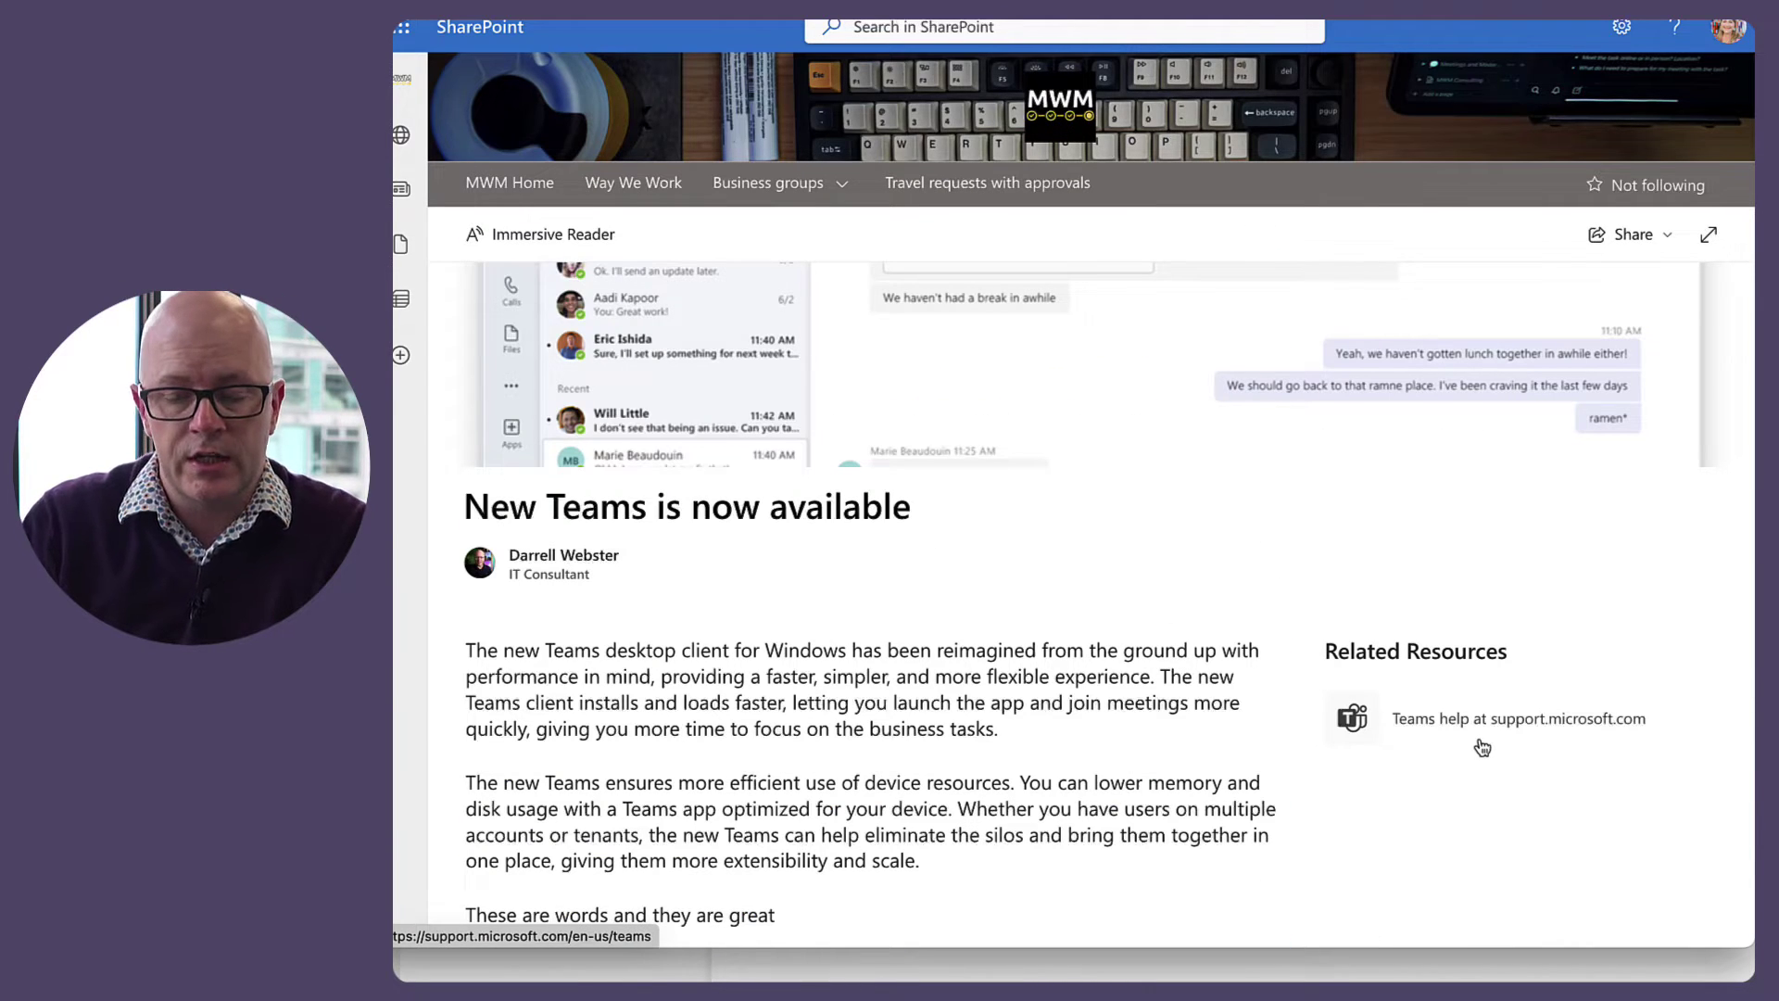
pyautogui.scroll(-1, 1670, 611)
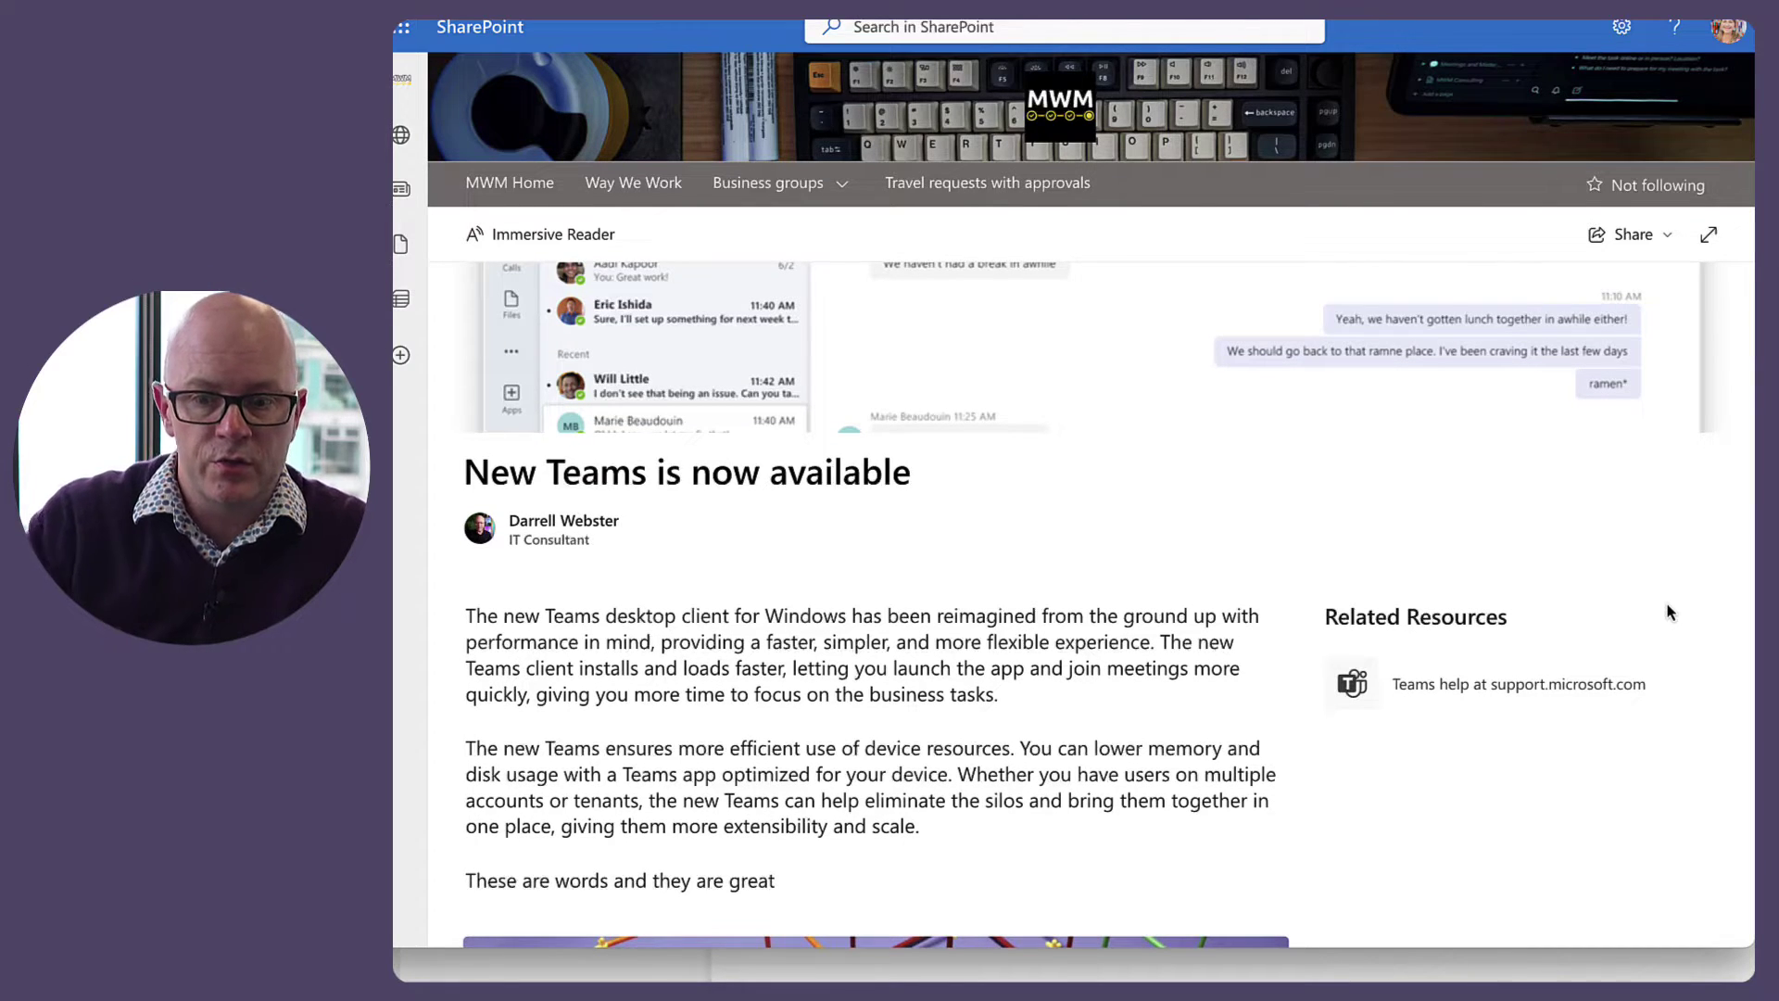
pyautogui.click(512, 190)
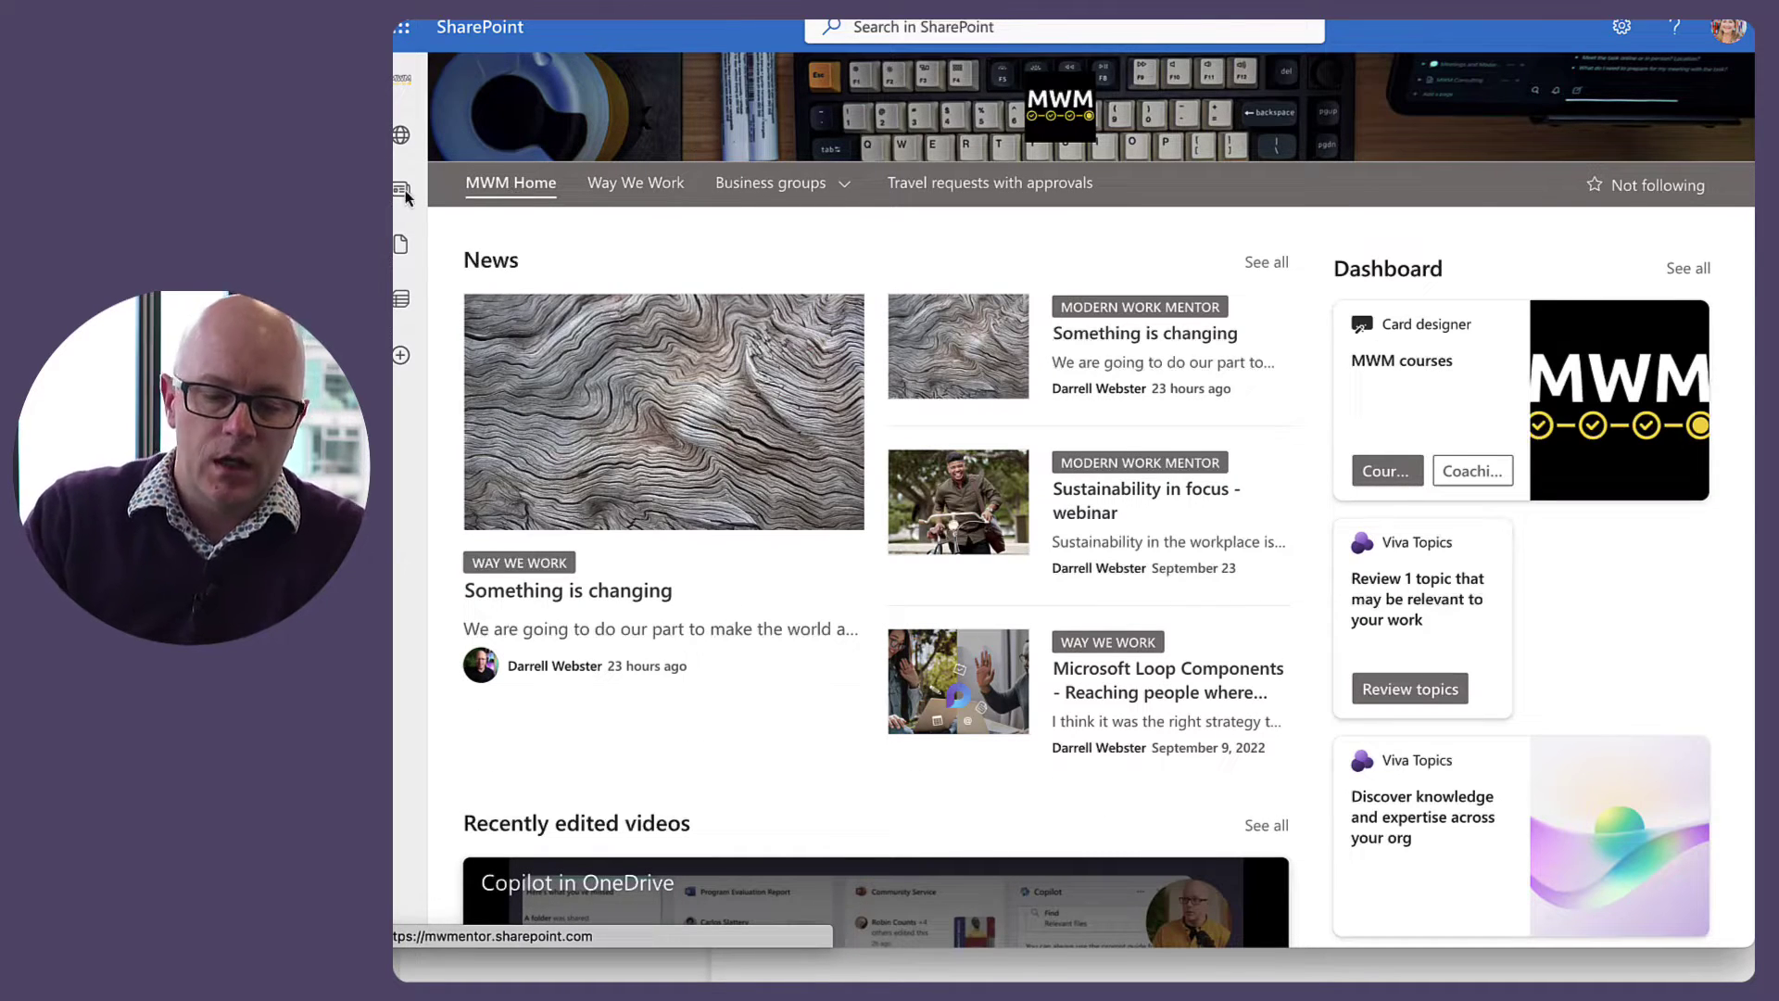
# Refresh the Amplify New Teams report to show the SharePoint viewer row, then open Group by
pyautogui.hotkey('ctrl', 'Left')
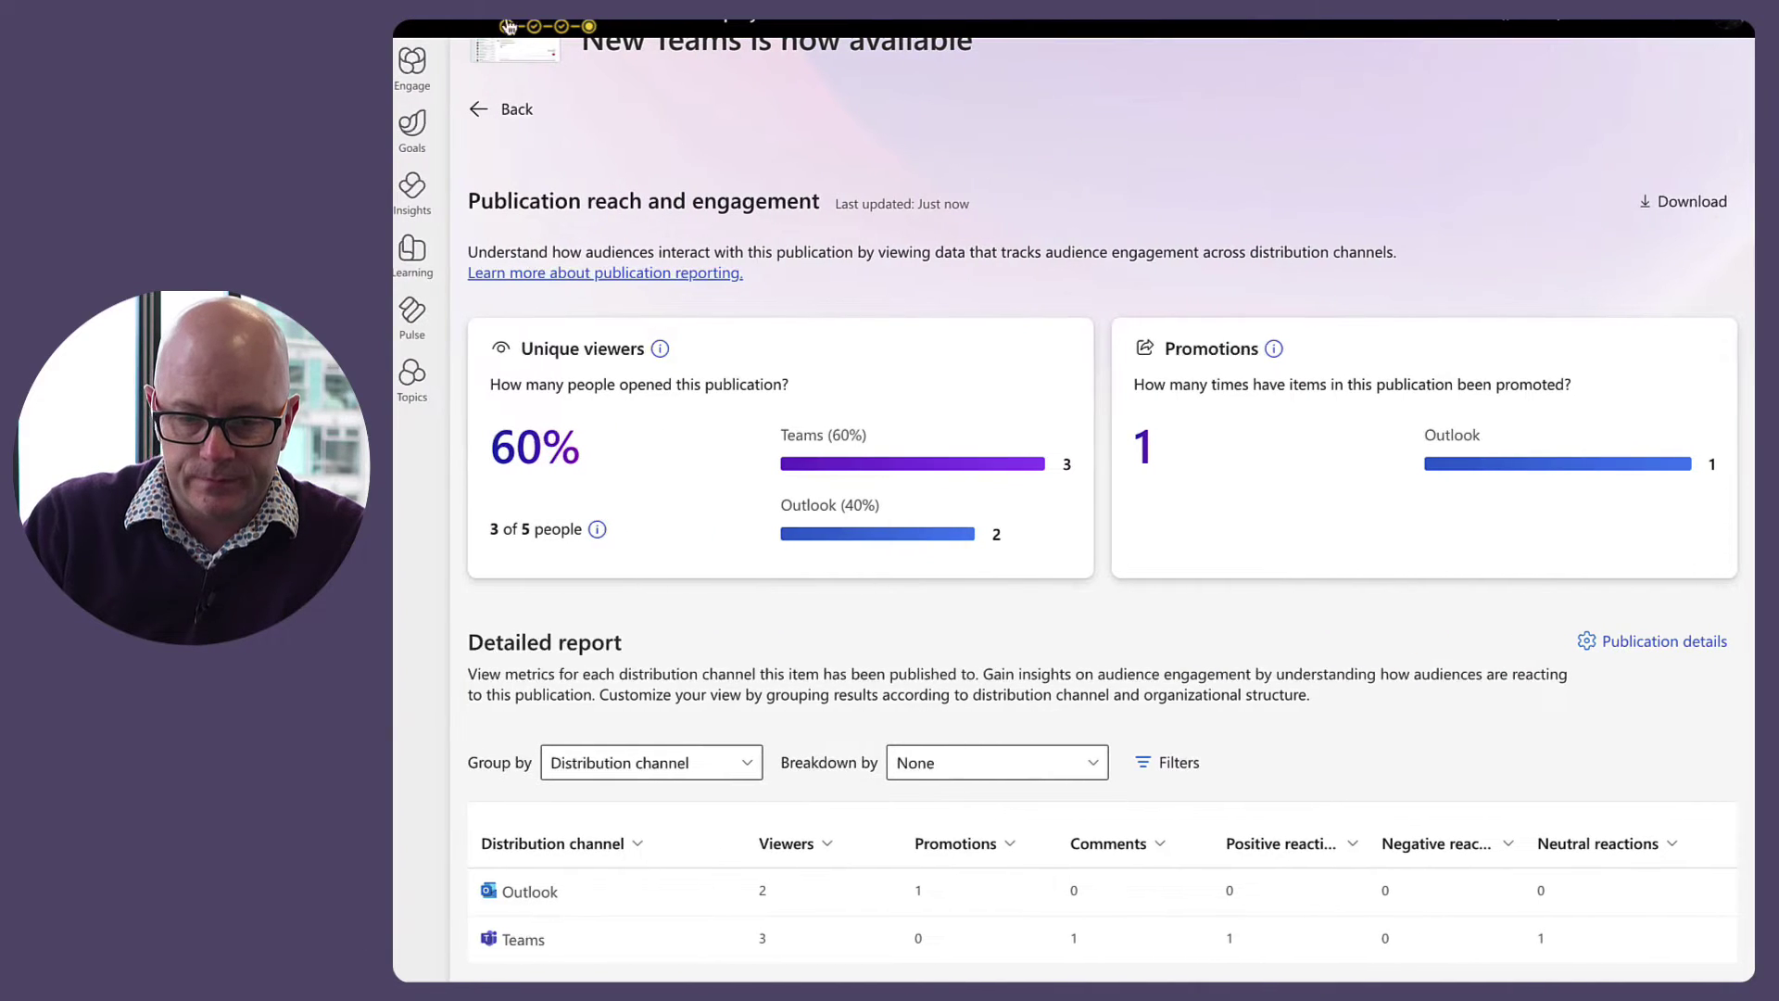
pyautogui.press('F5')
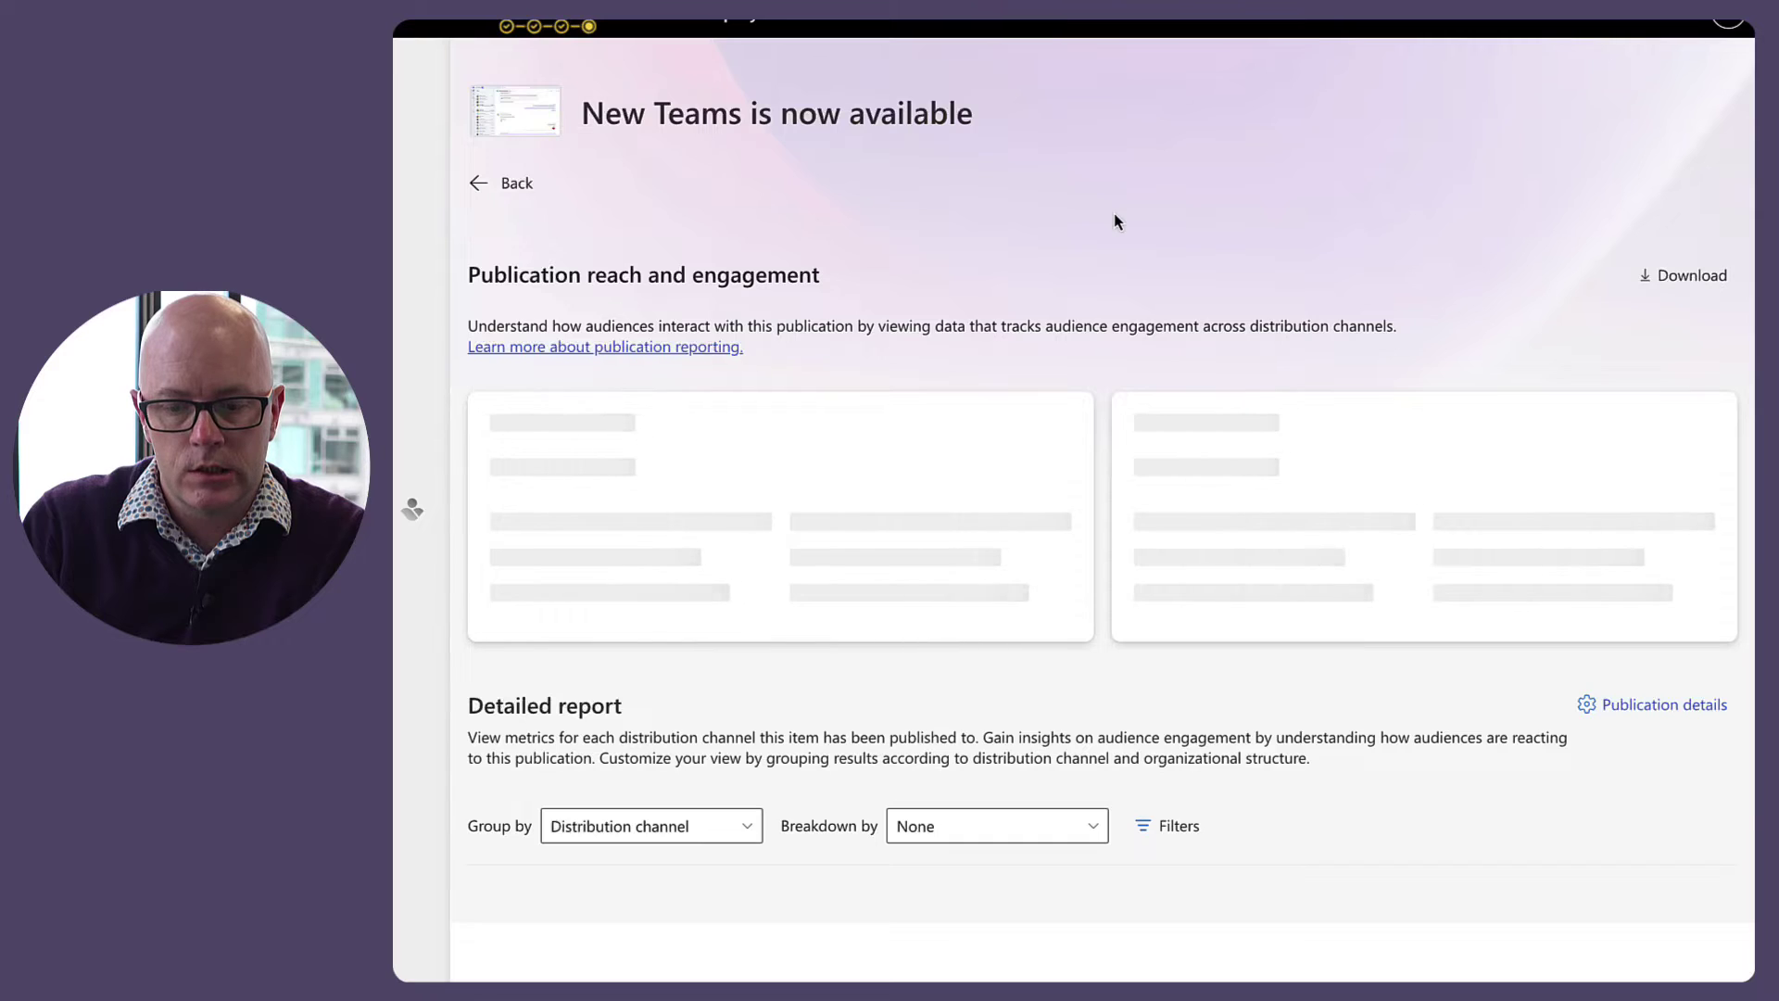
pyautogui.scroll(-2, 1115, 220)
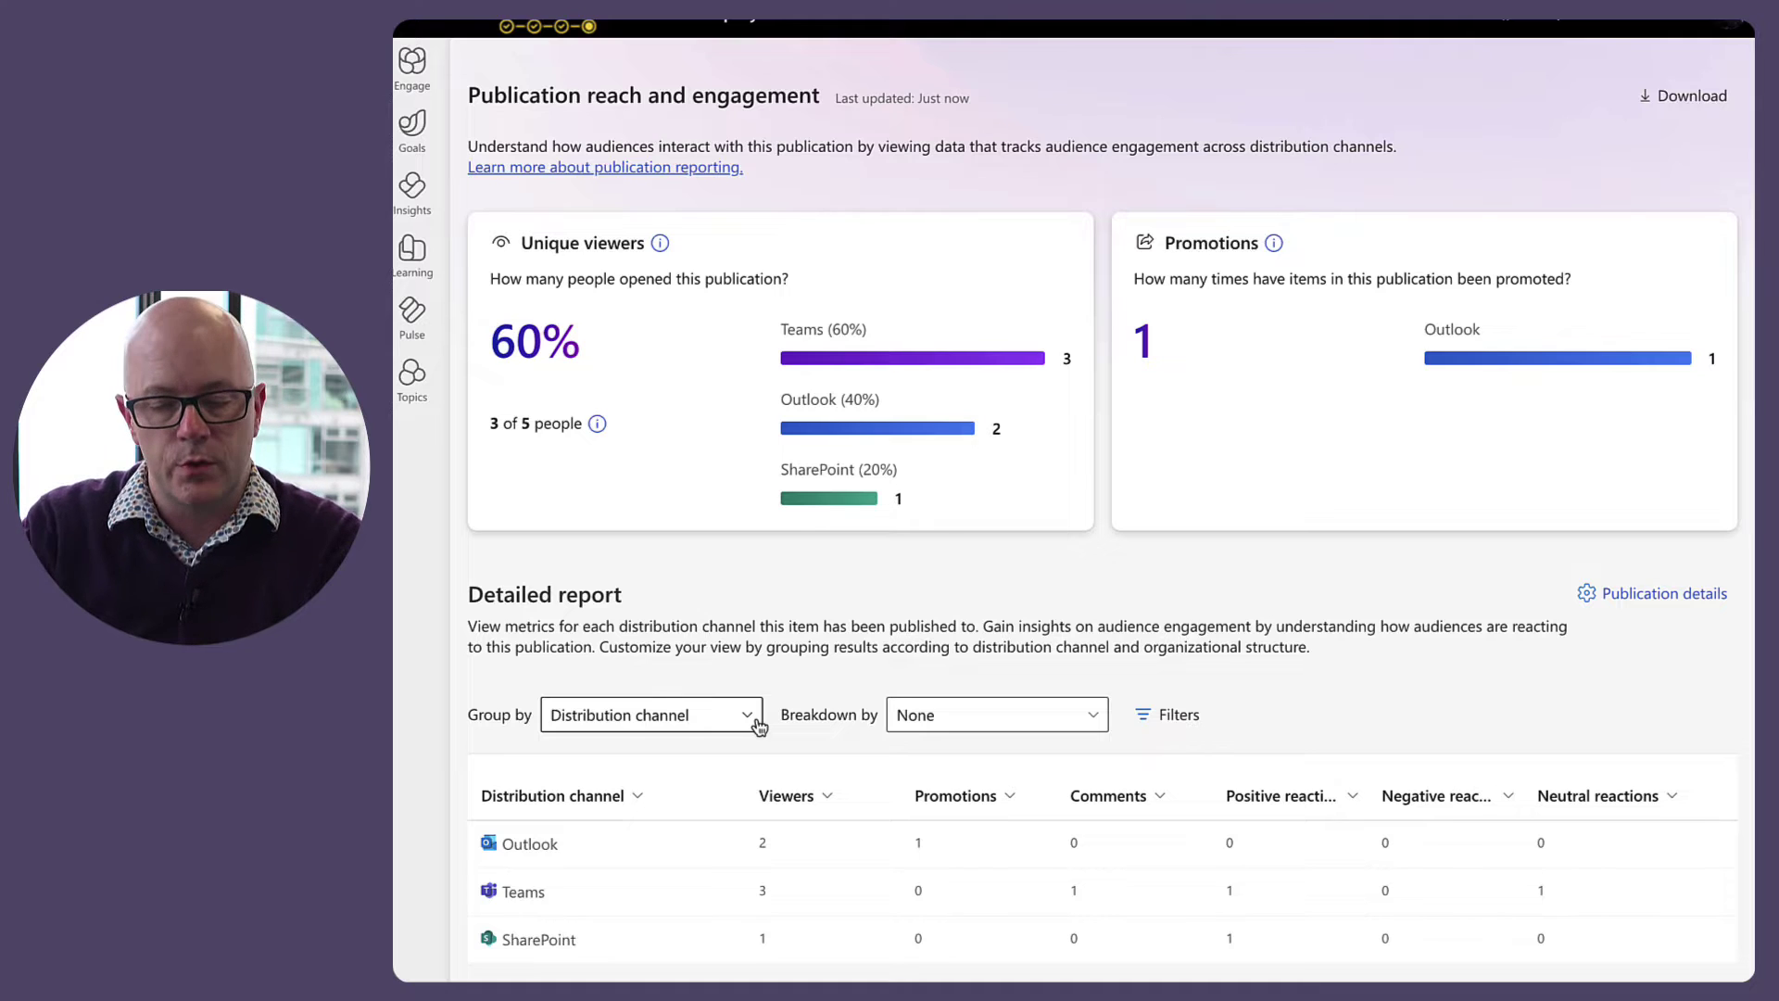
pyautogui.click(753, 722)
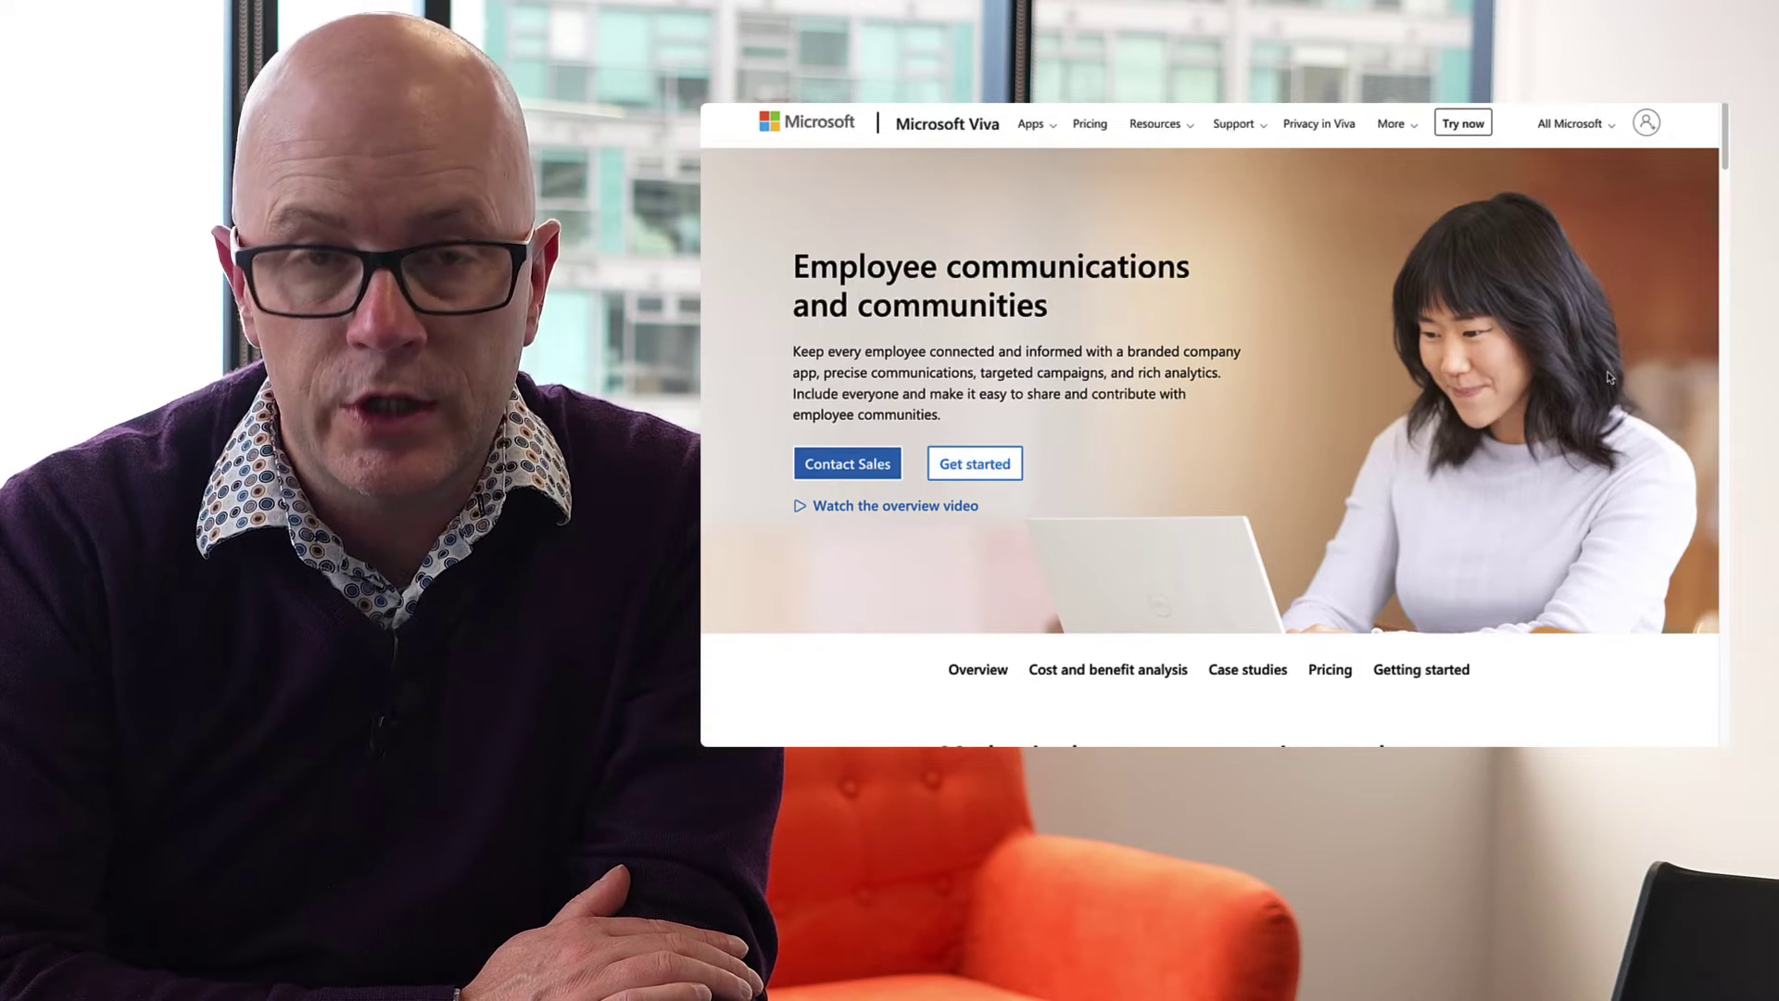
# Expand the Centralized campaign management section on the Microsoft Viva product page
pyautogui.scroll(-4, 1610, 377)
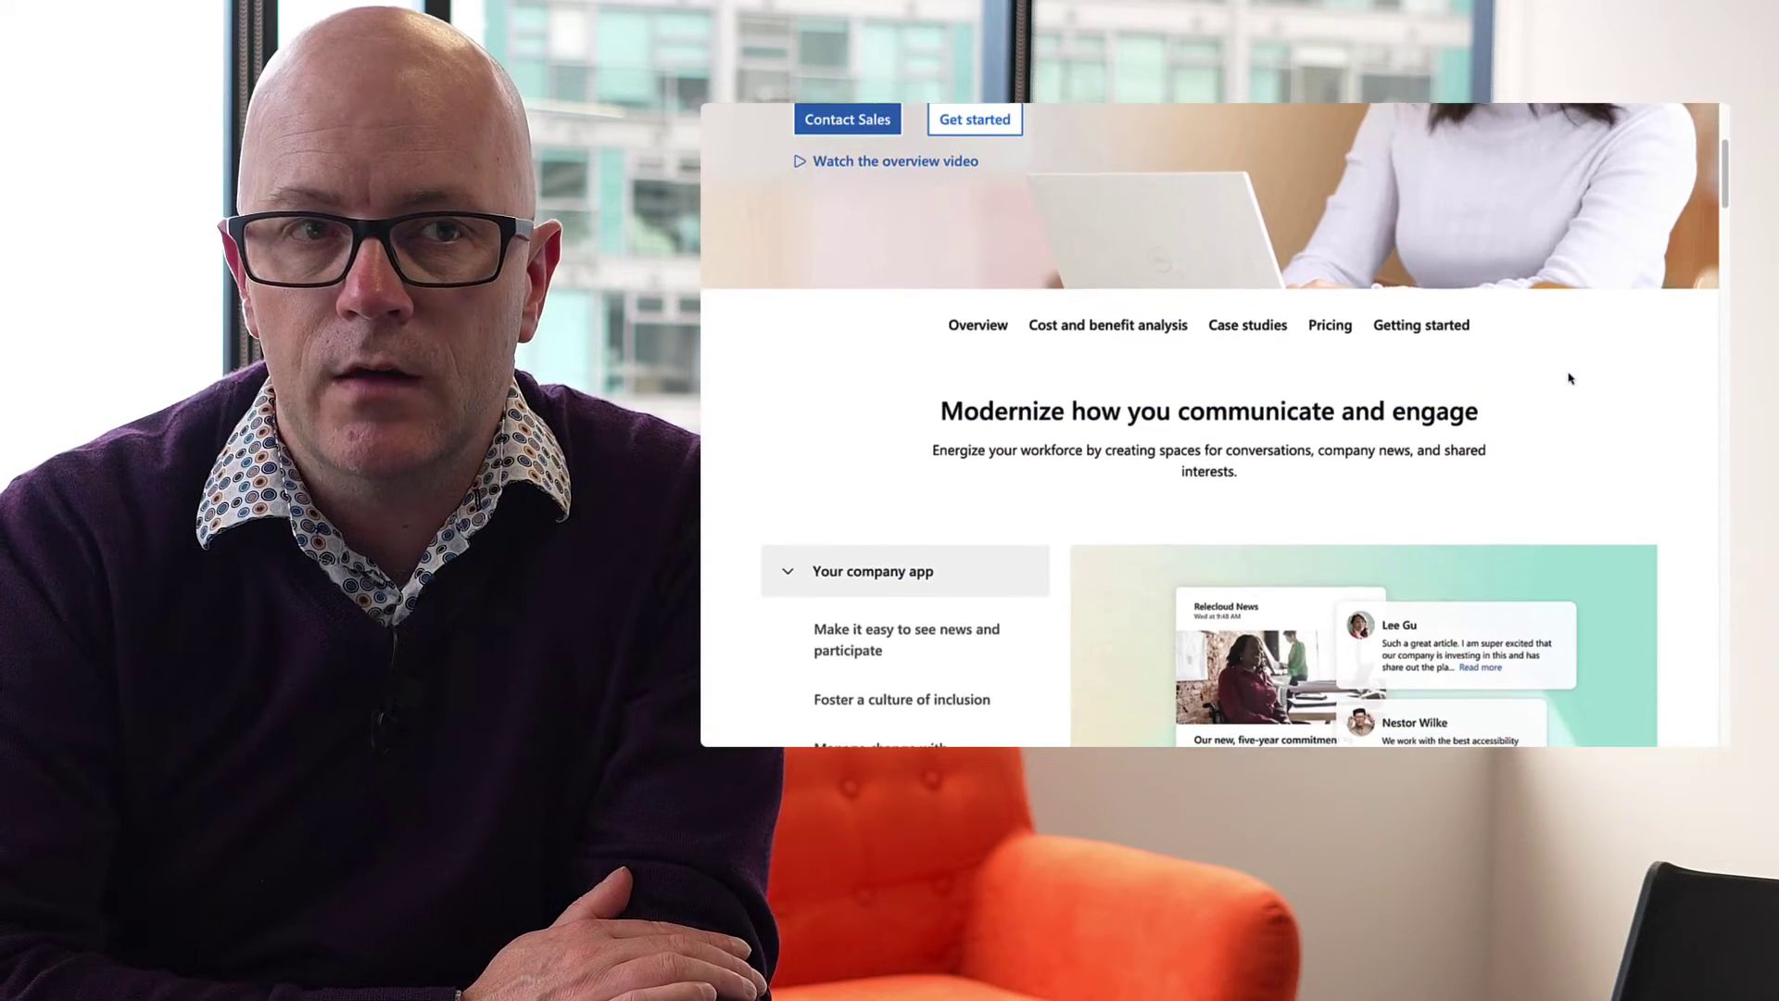
pyautogui.scroll(-3, 1529, 381)
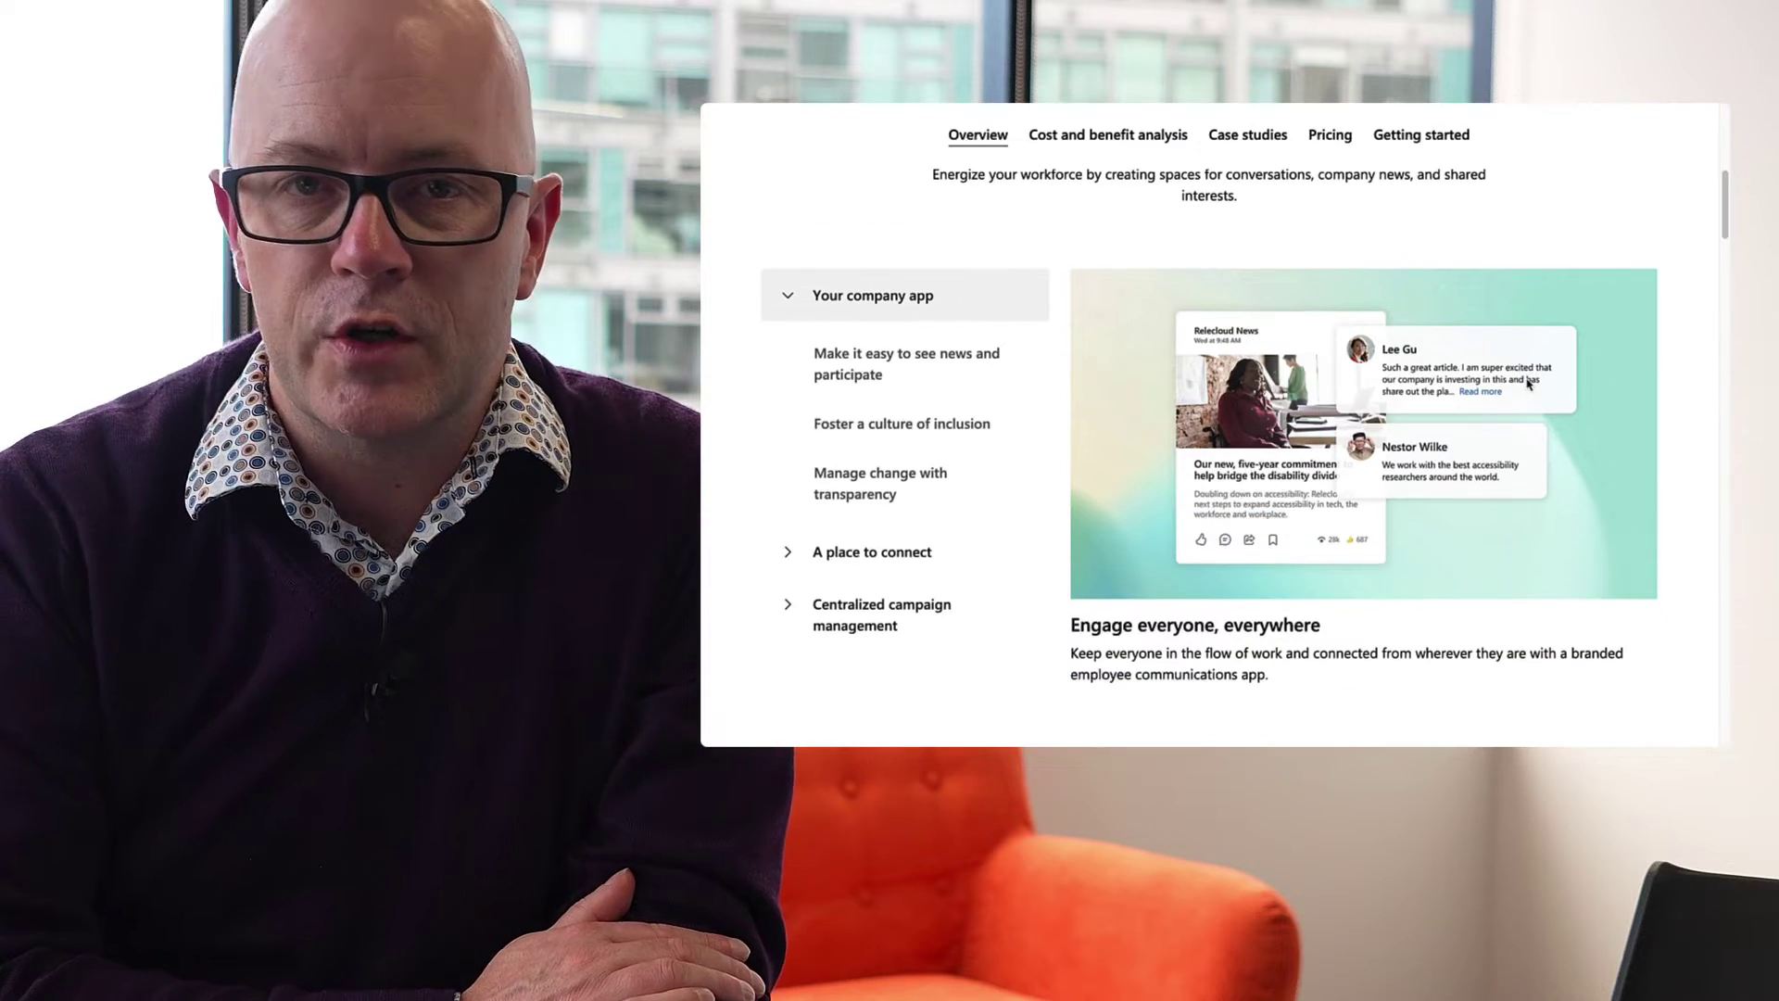
pyautogui.click(799, 607)
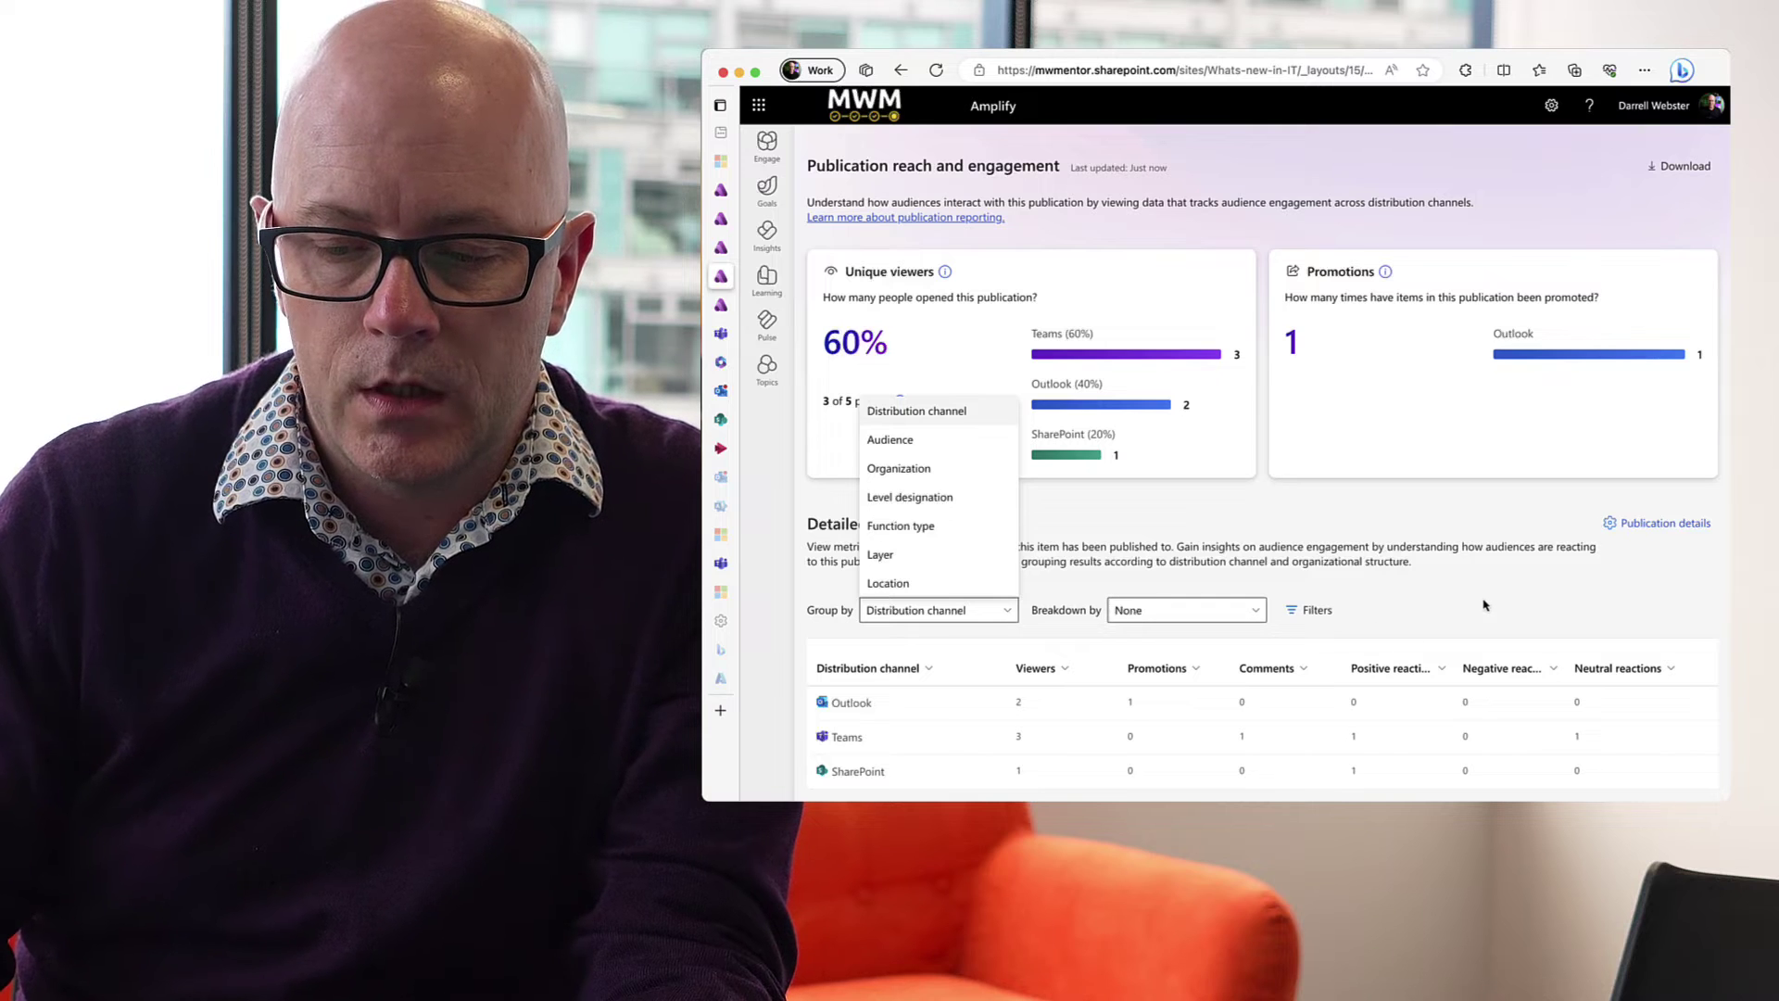
# Group the New Teams detailed report by Audience and view the audience table
pyautogui.click(1484, 605)
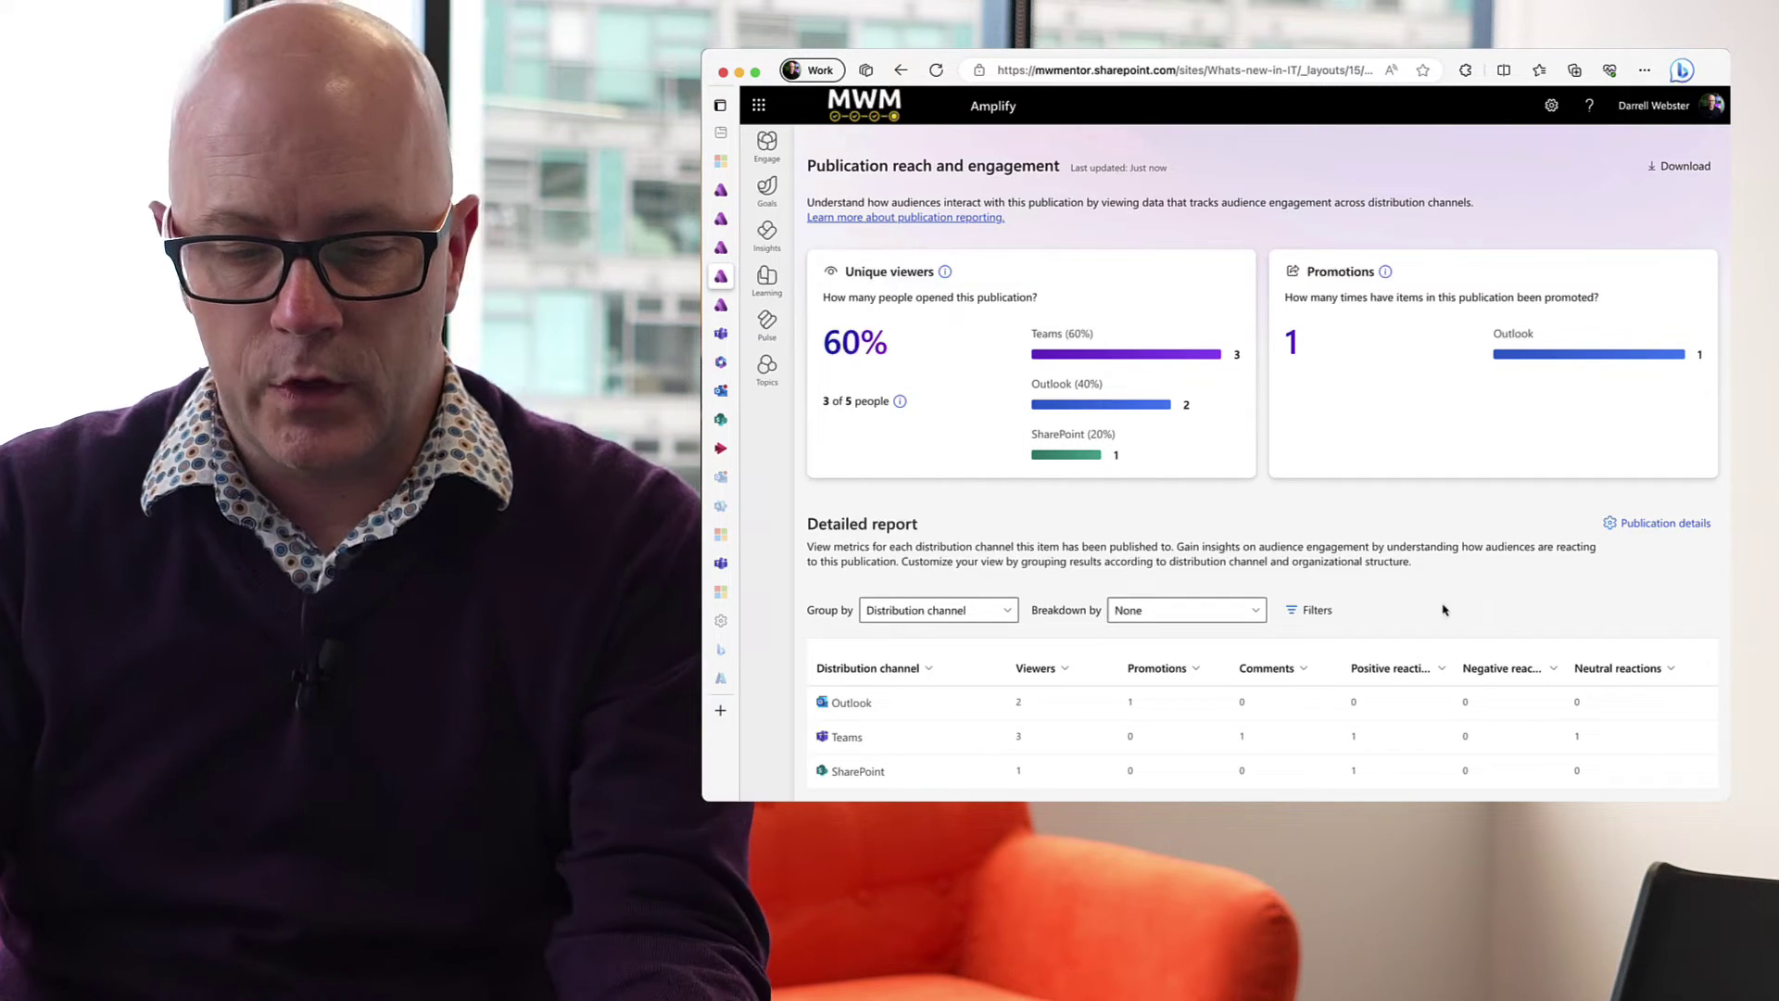
pyautogui.click(938, 610)
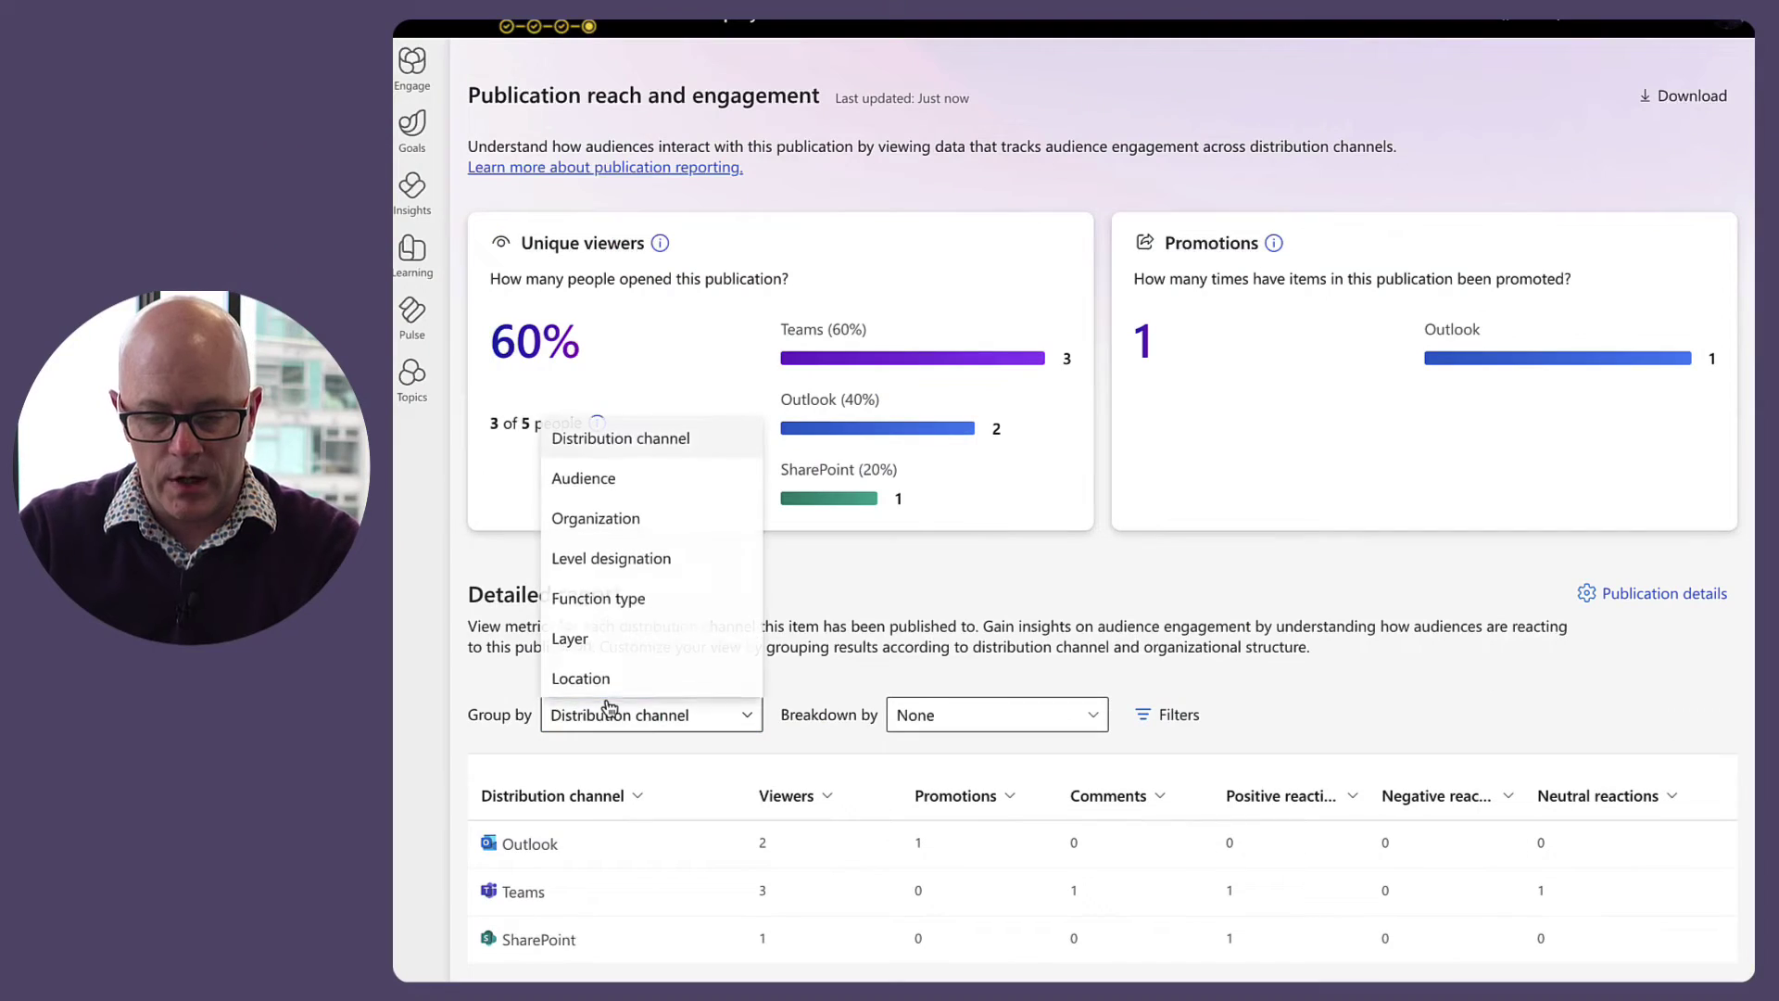
pyautogui.click(593, 480)
pyautogui.scroll(-1, 906, 579)
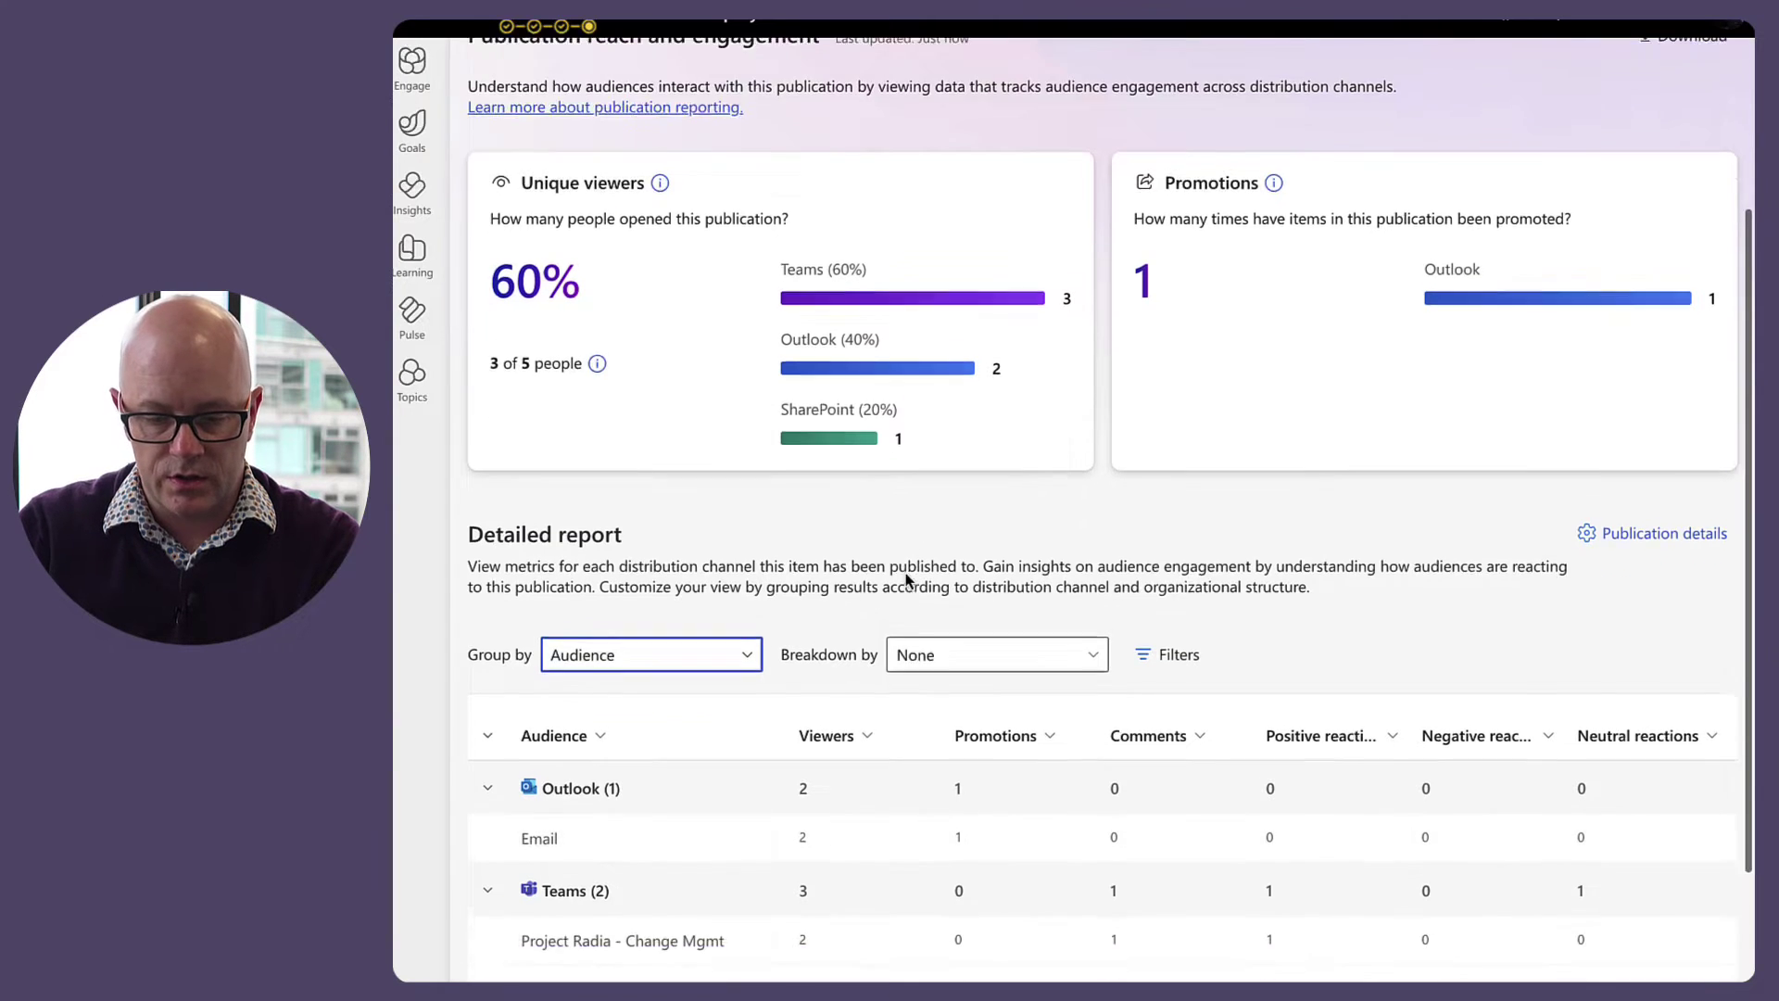
pyautogui.scroll(-2, 907, 579)
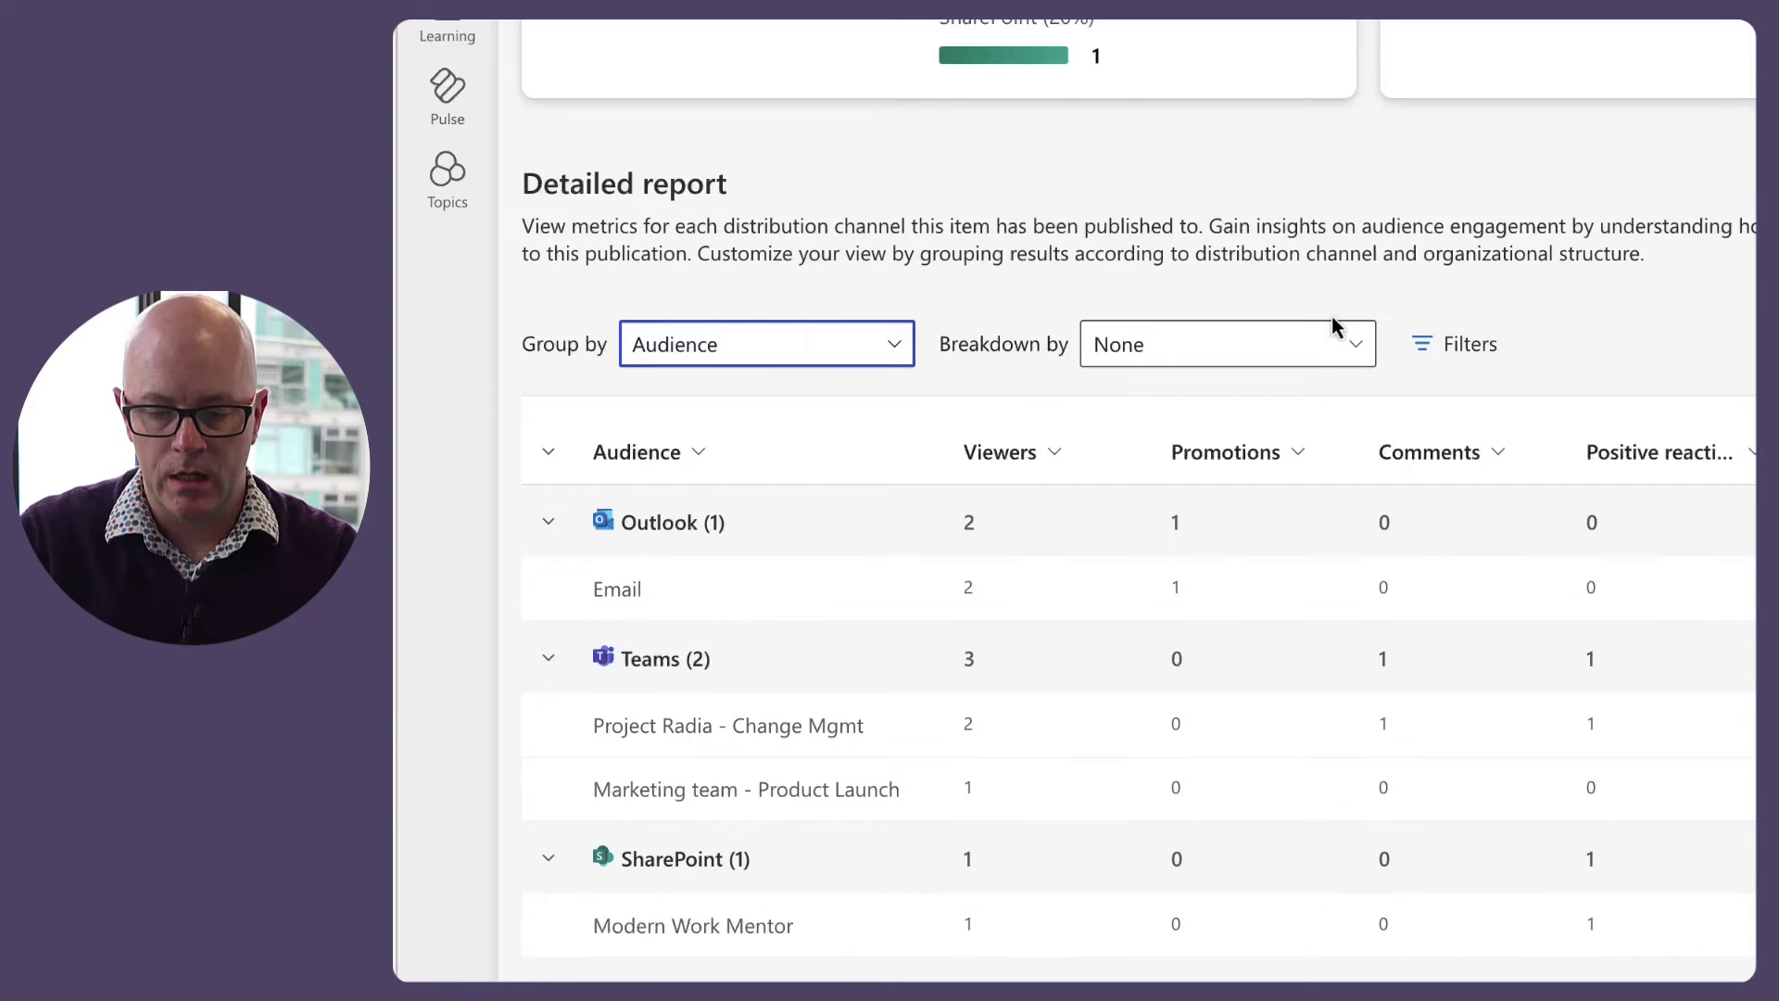
# Regroup the detailed report by Organization, then by Function type, showing one 'Other' row
pyautogui.click(895, 349)
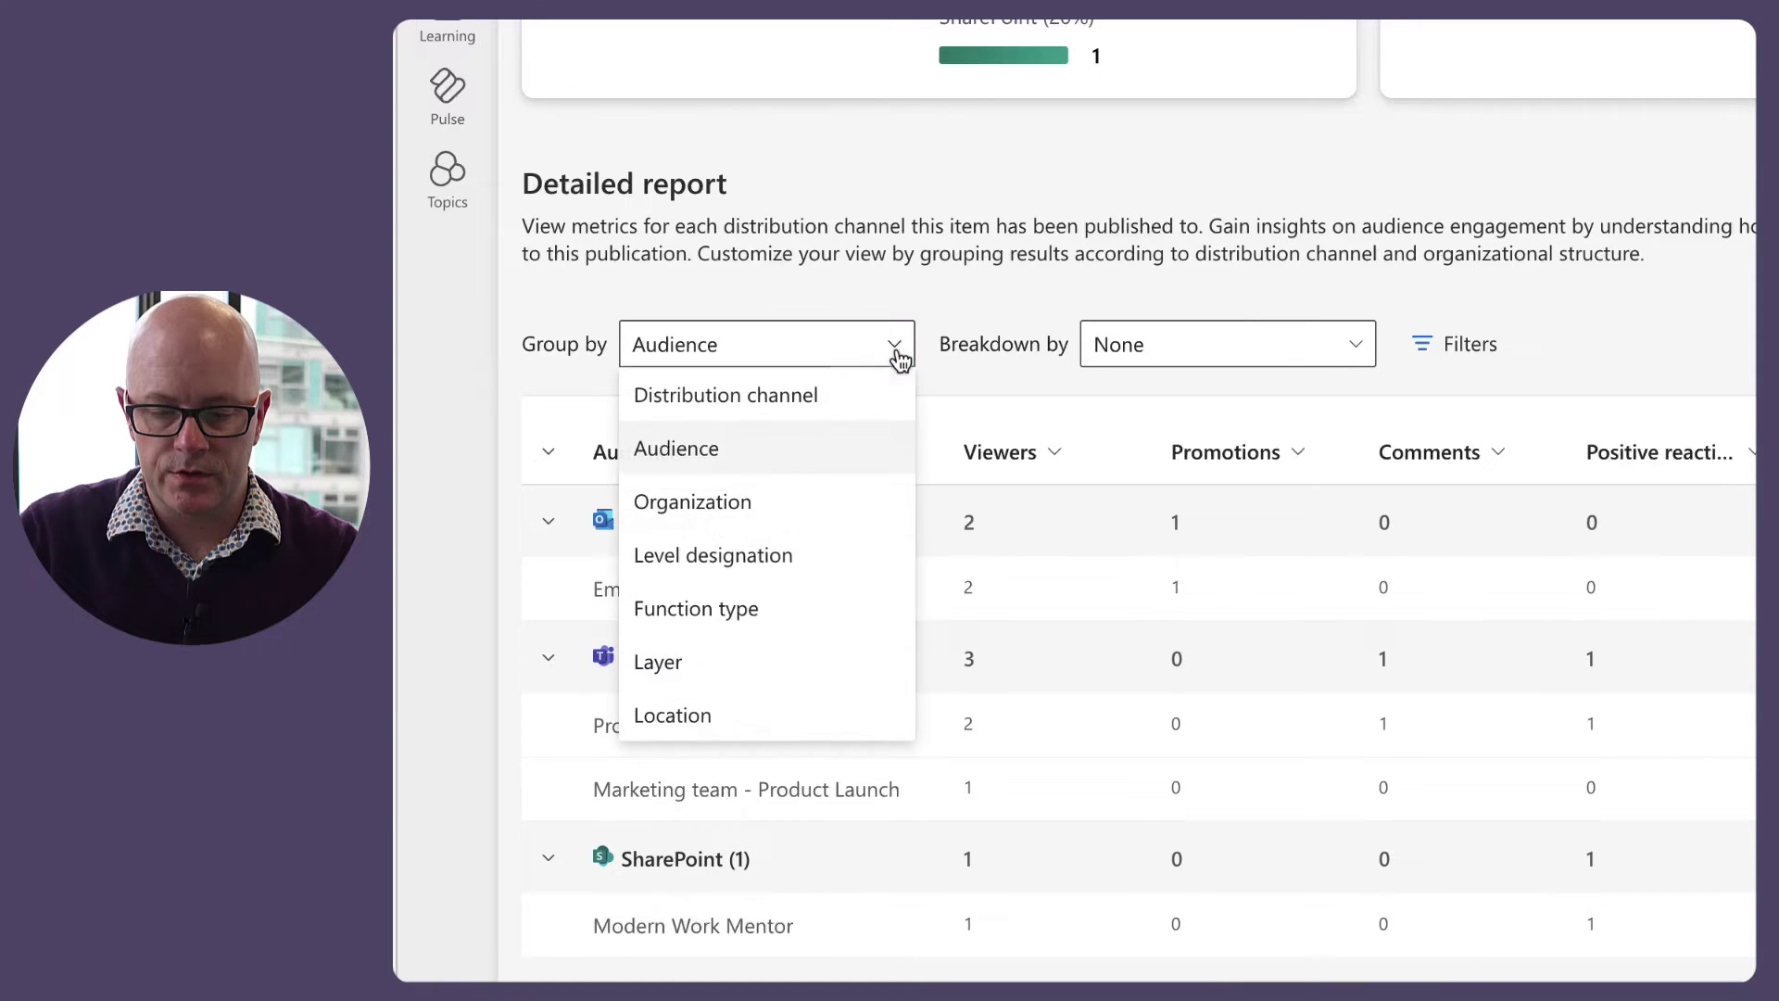
pyautogui.click(722, 508)
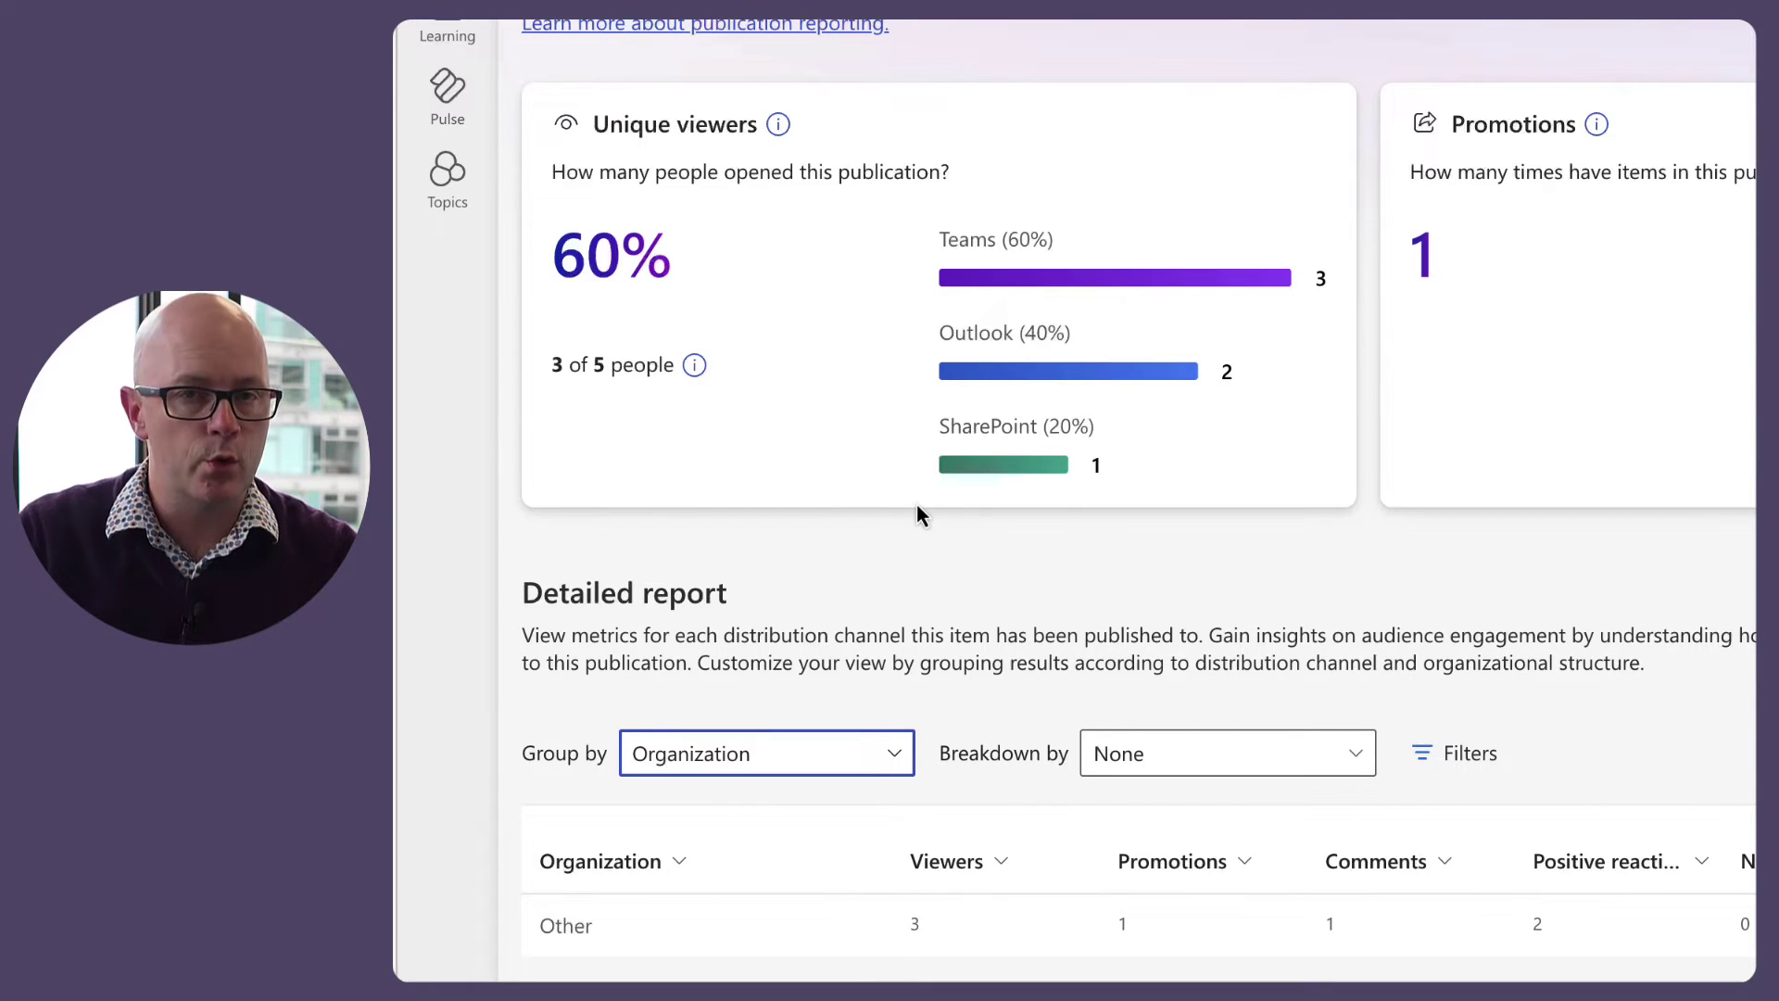
pyautogui.click(899, 760)
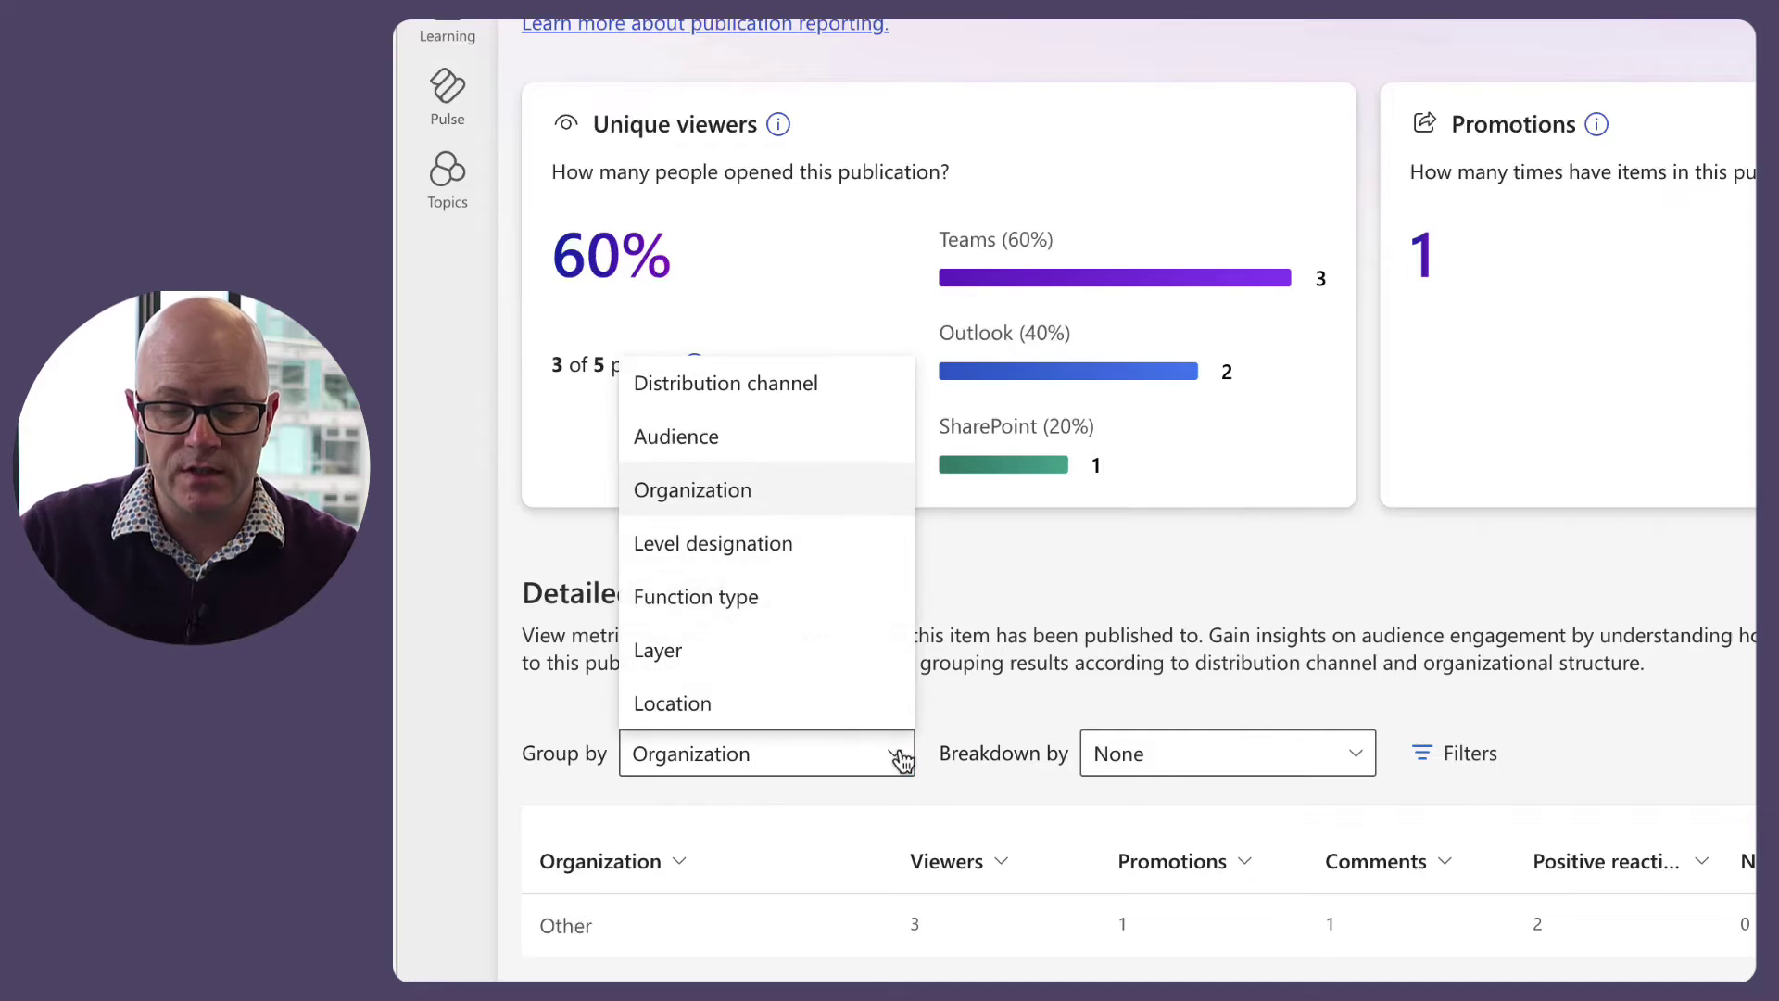
pyautogui.click(769, 612)
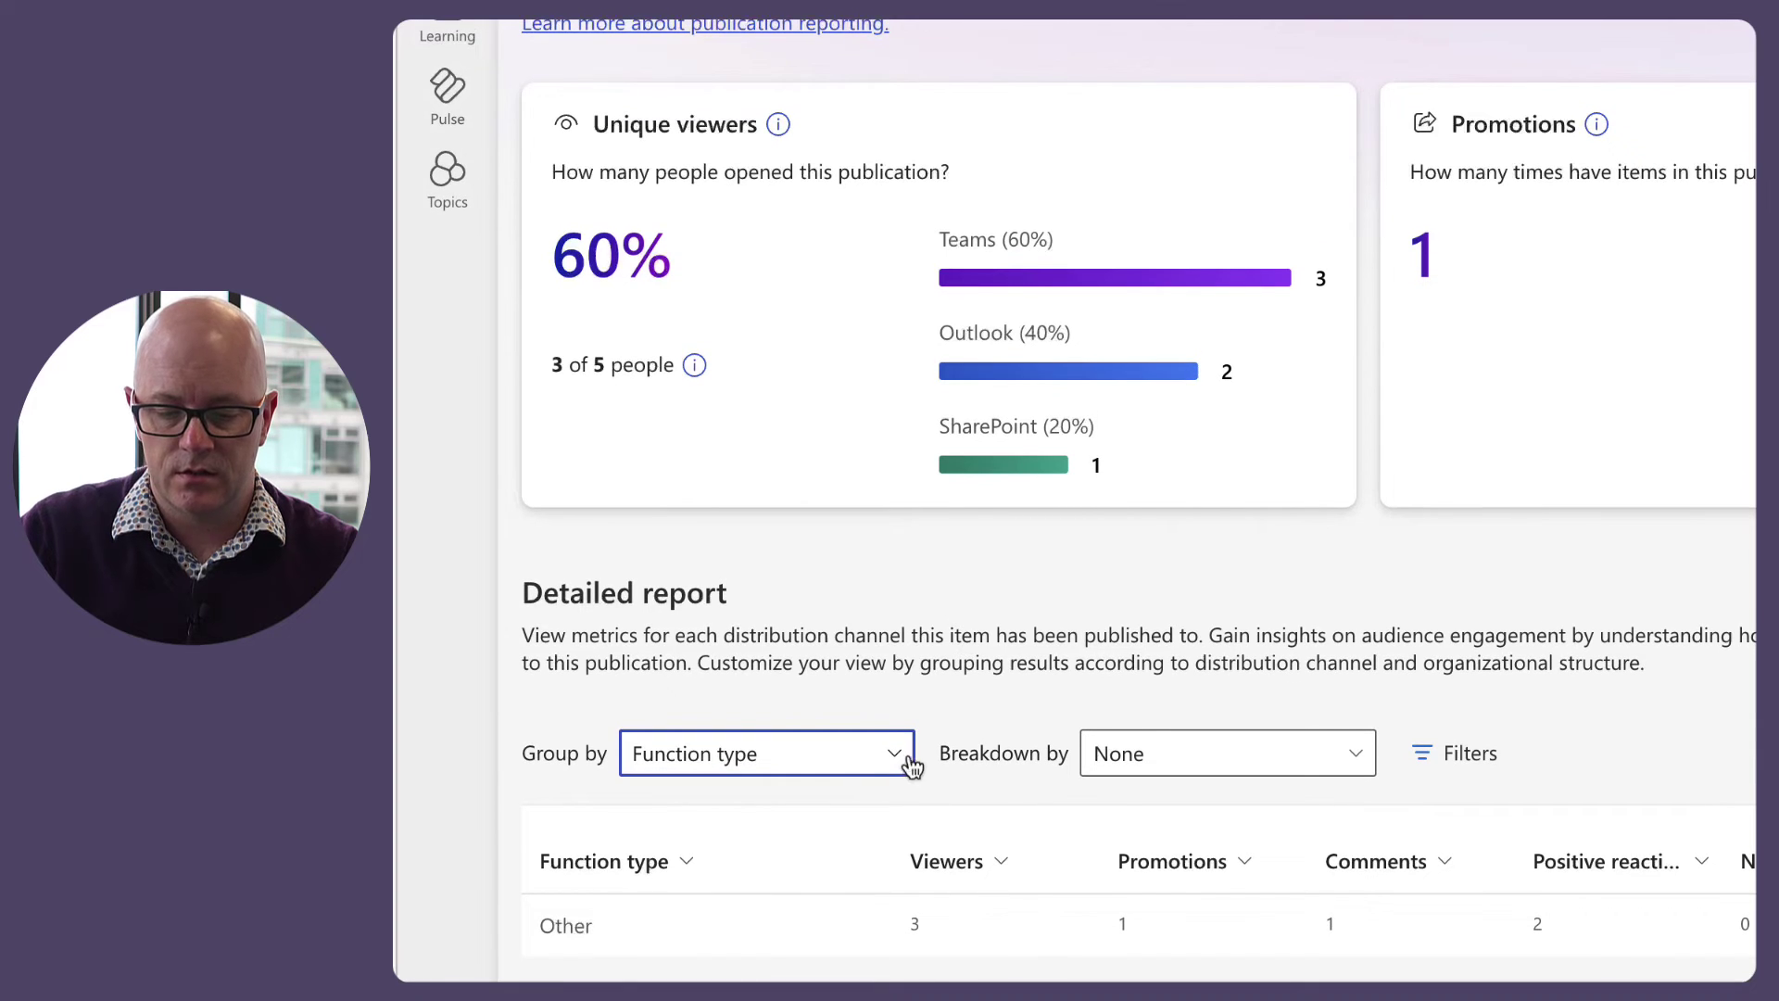
pyautogui.click(895, 759)
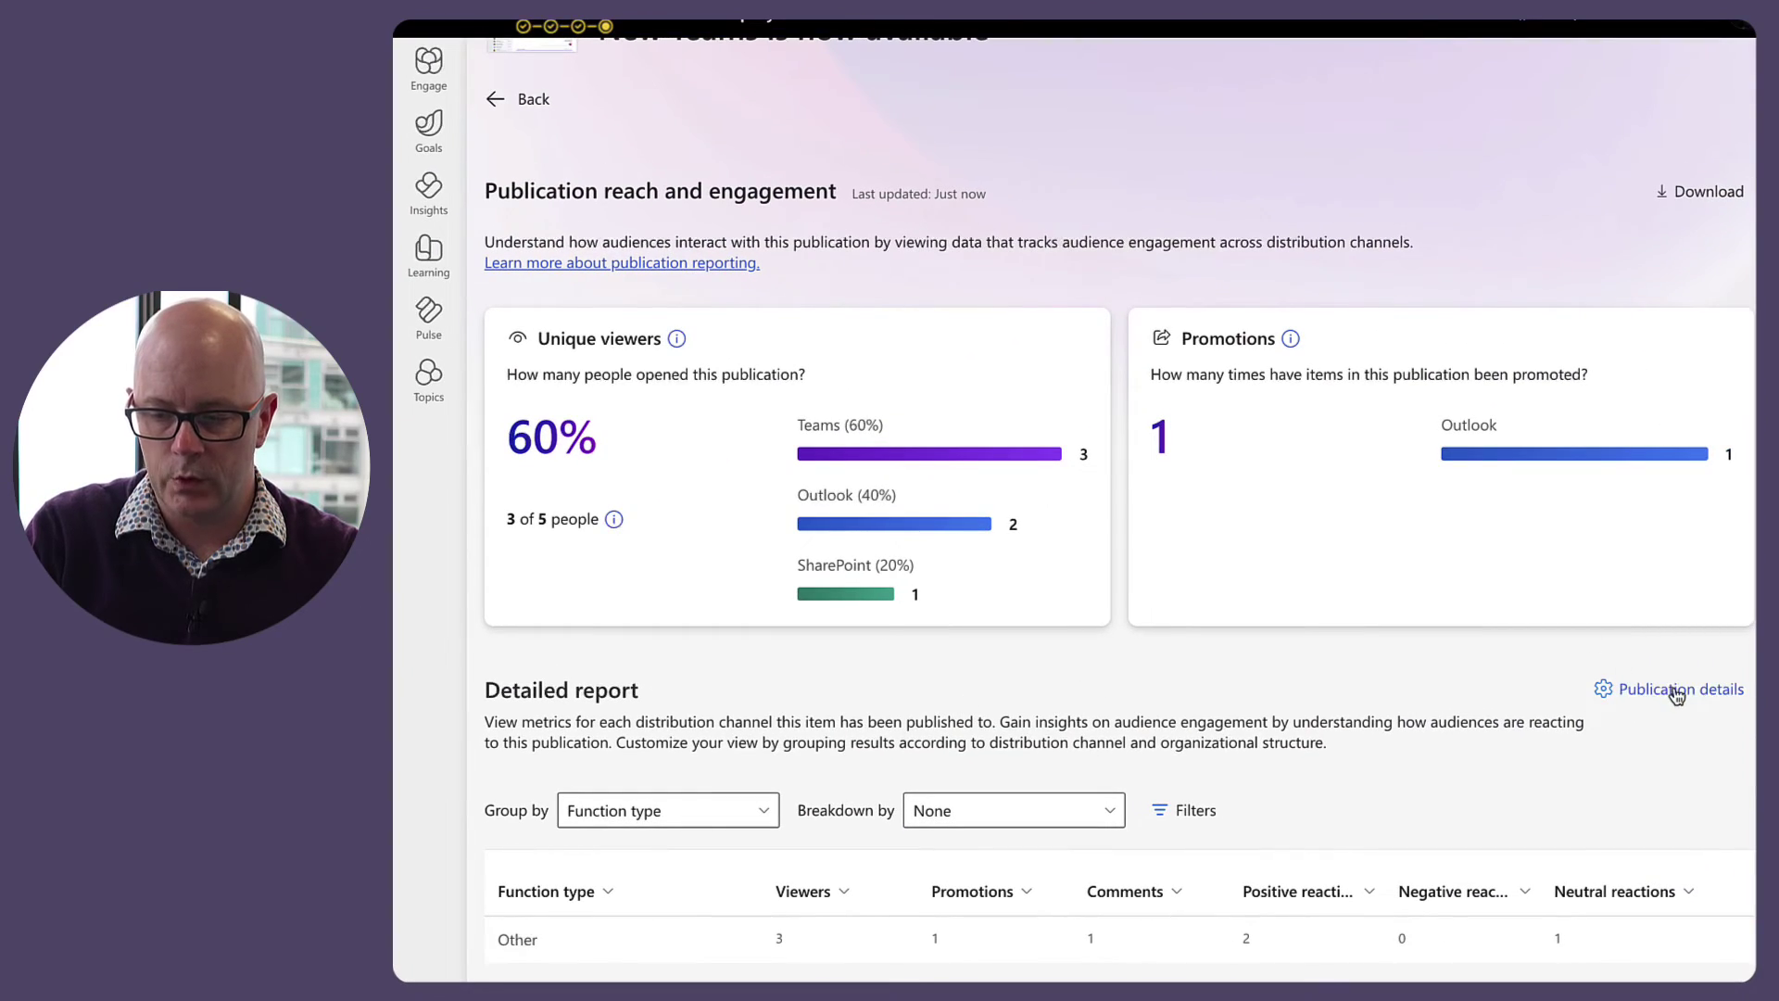
pyautogui.click(1677, 697)
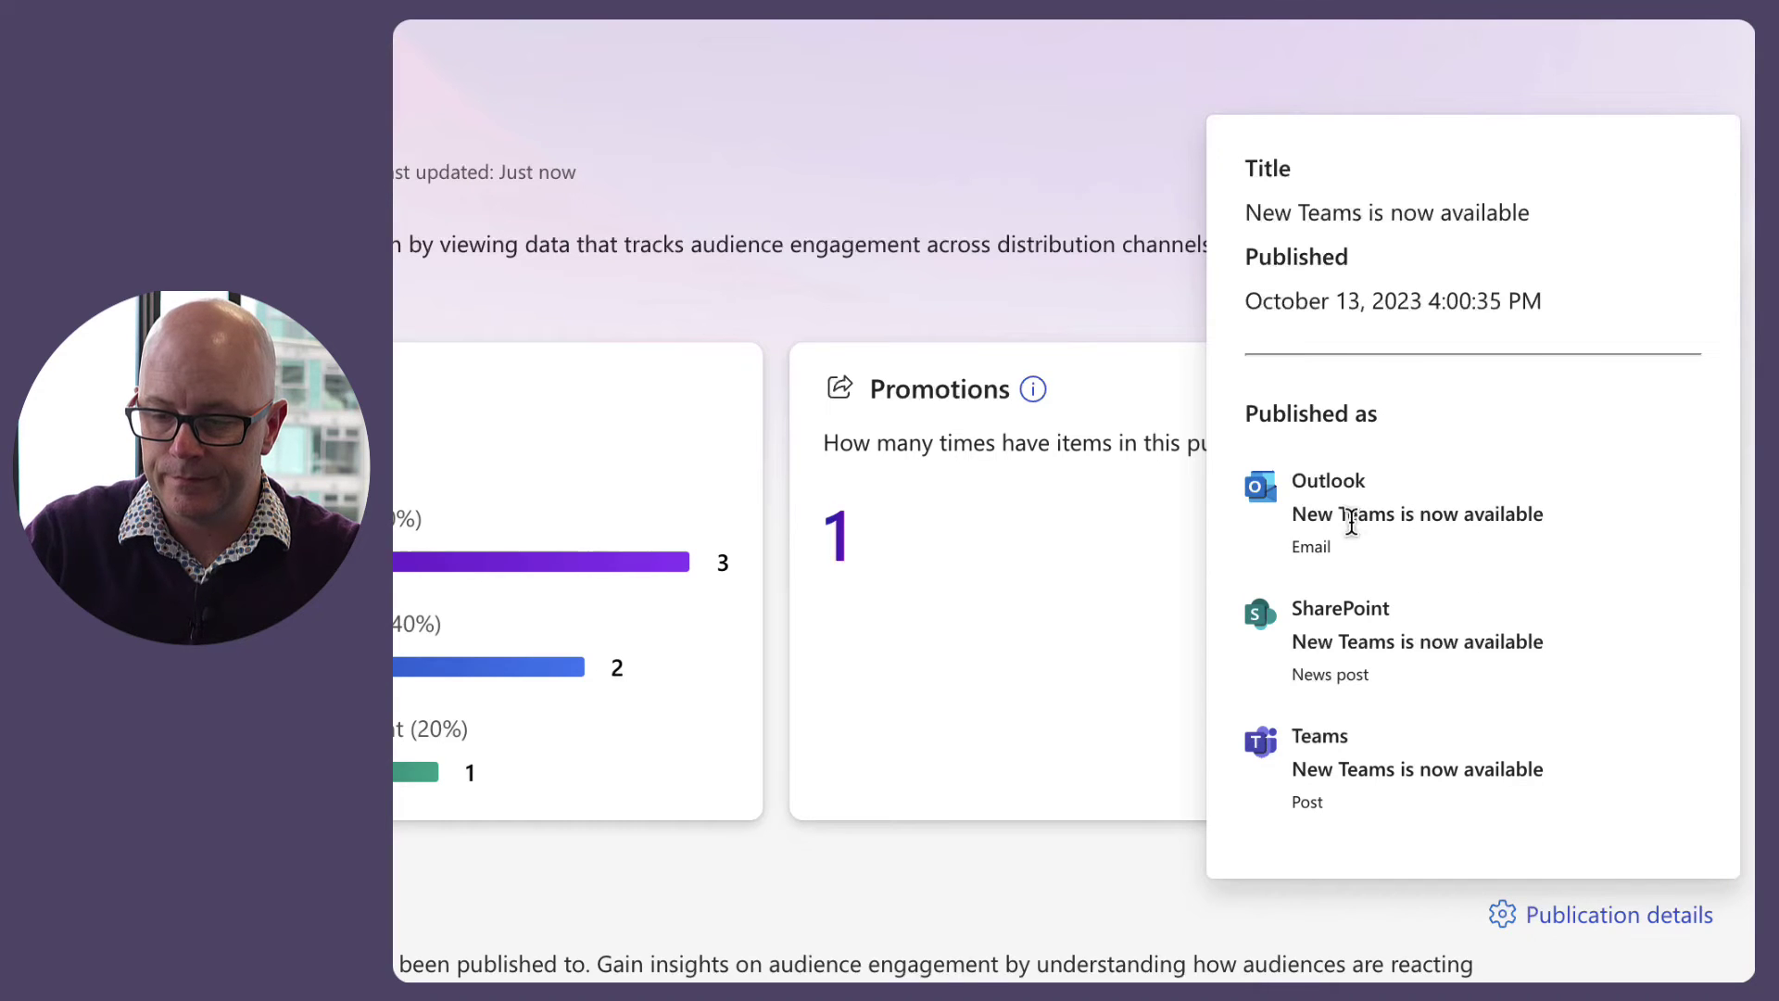
pyautogui.click(909, 159)
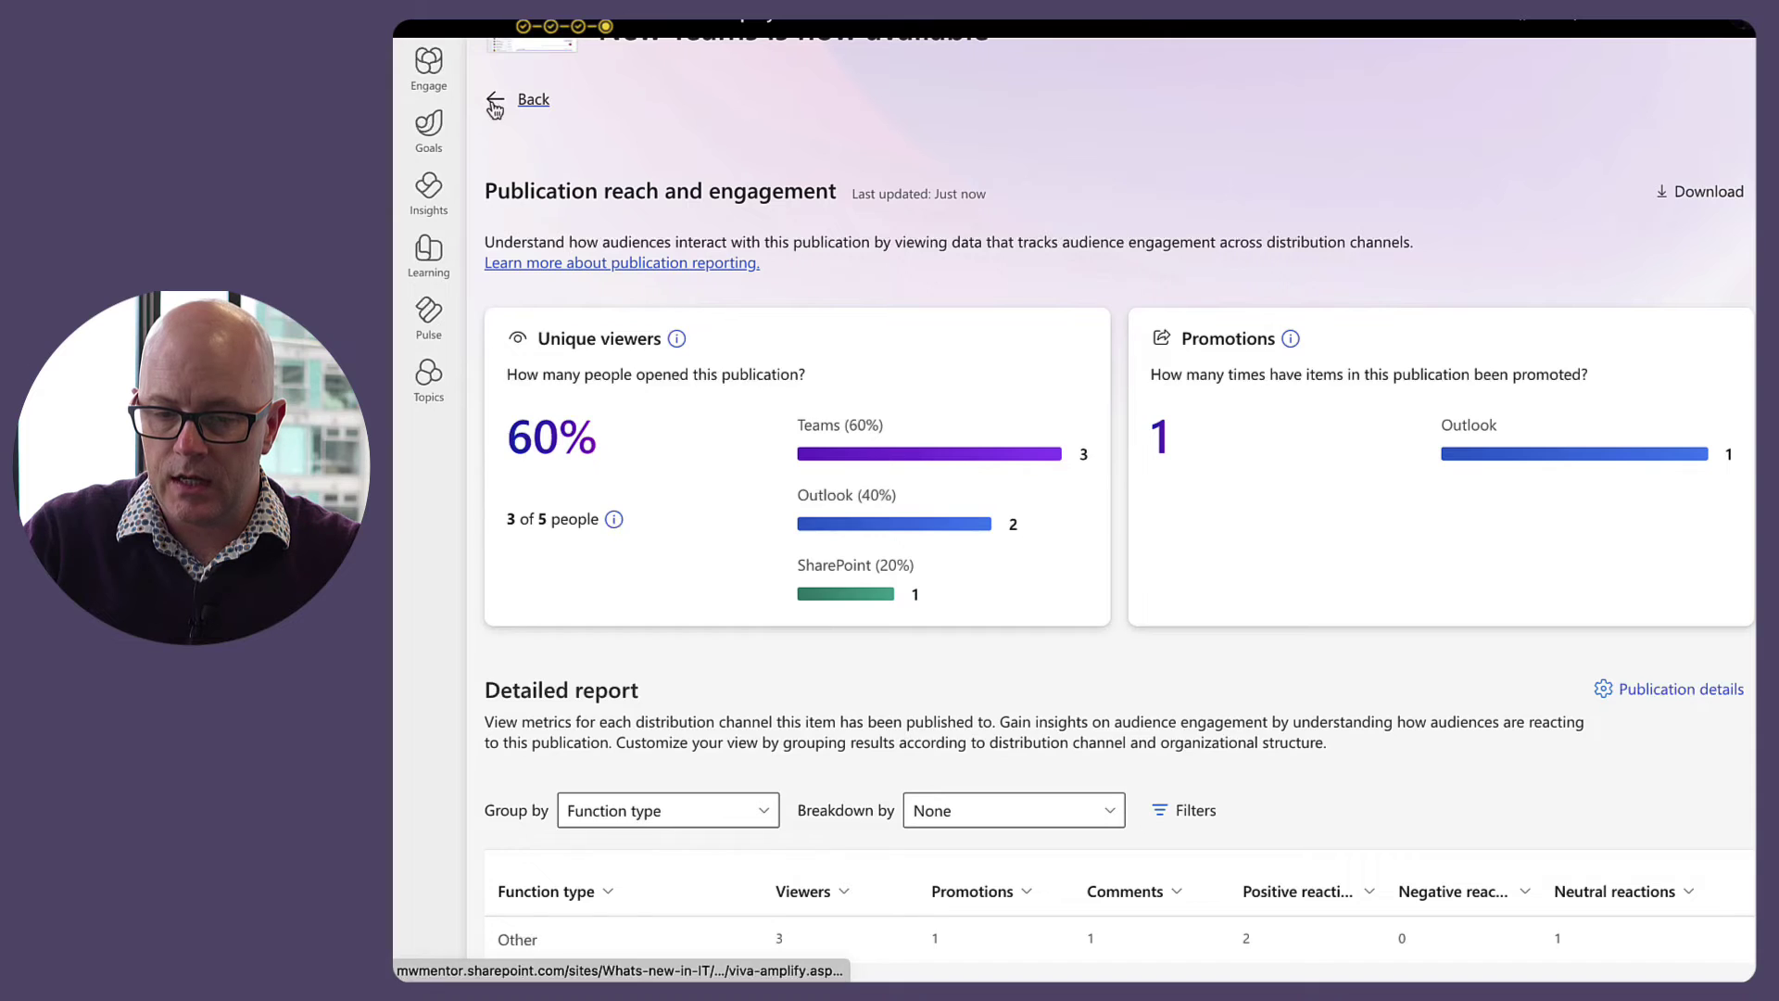
# Go back from the publication report to the Whats new in IT campaign's Reporting overview
pyautogui.click(491, 104)
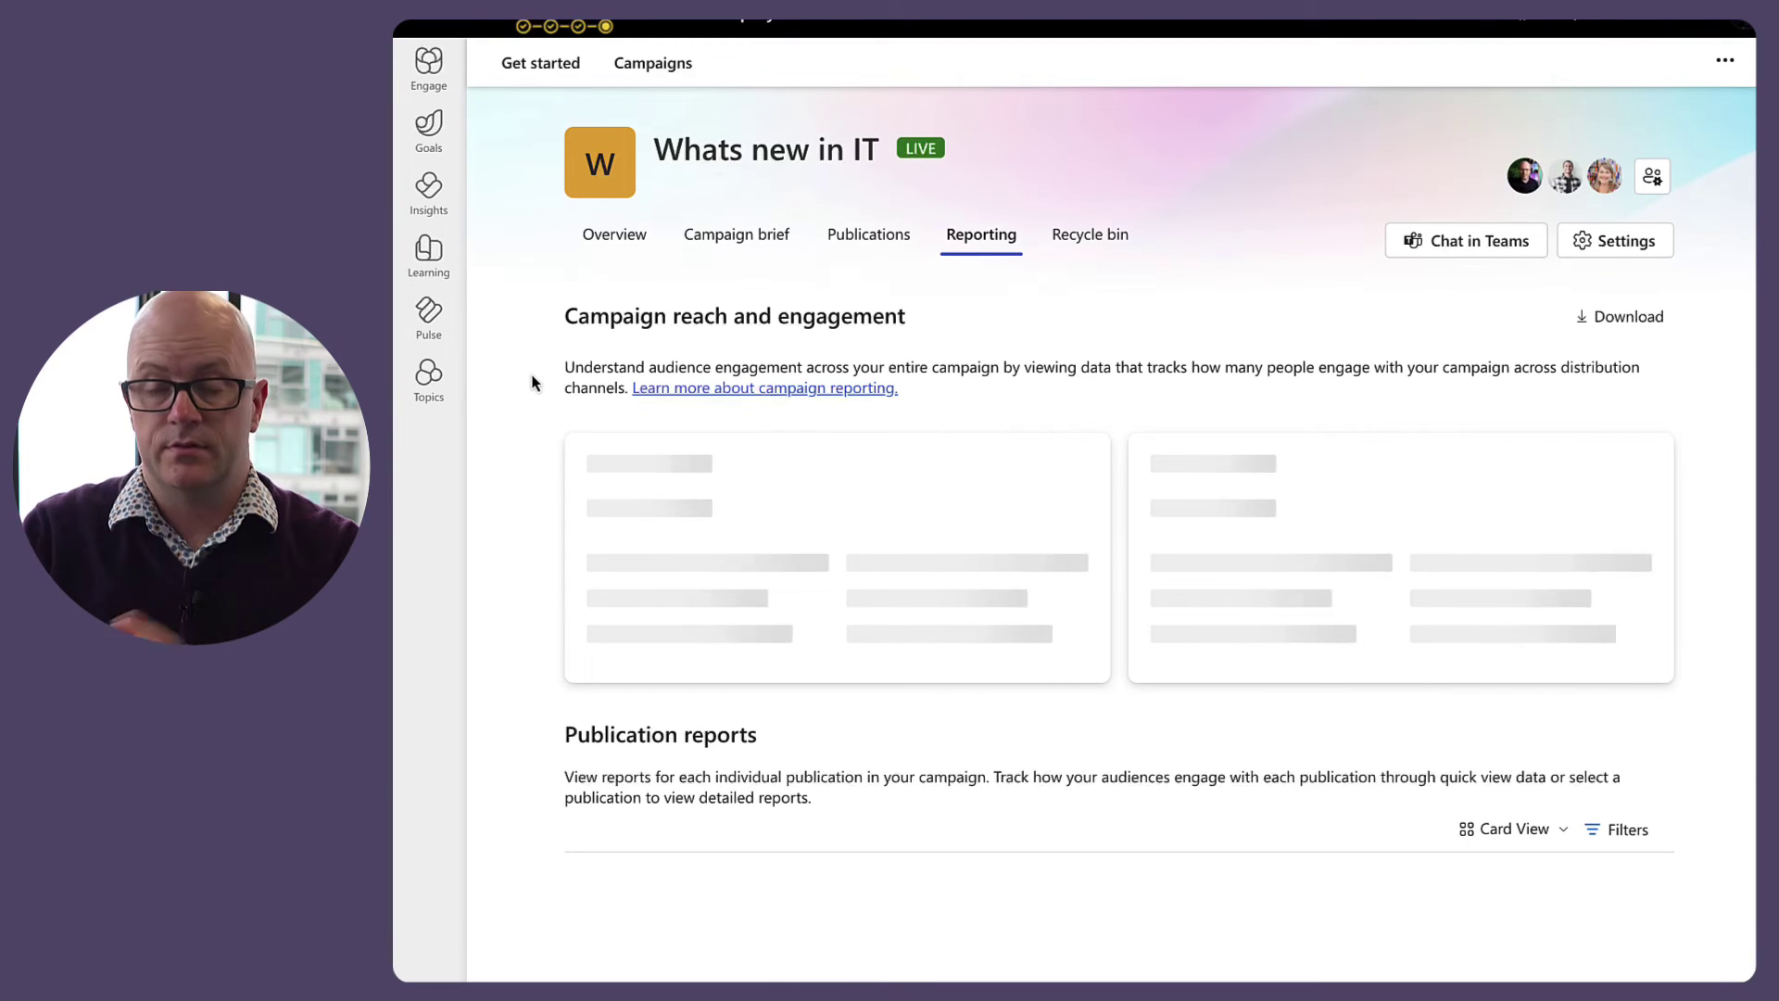